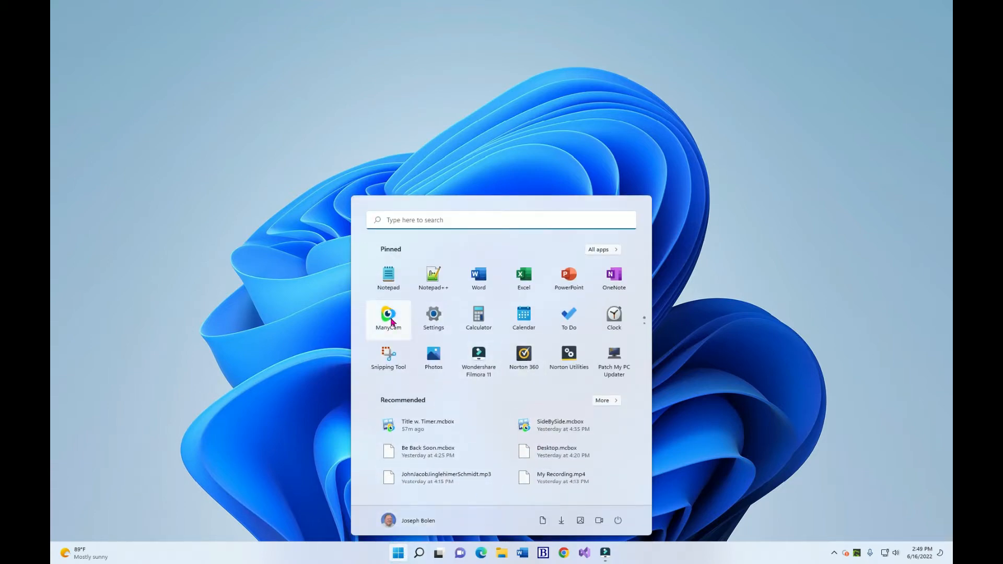
Launch ManyCam in a maximized window and enable Dark Mode in its general settings.
left_click(392, 322)
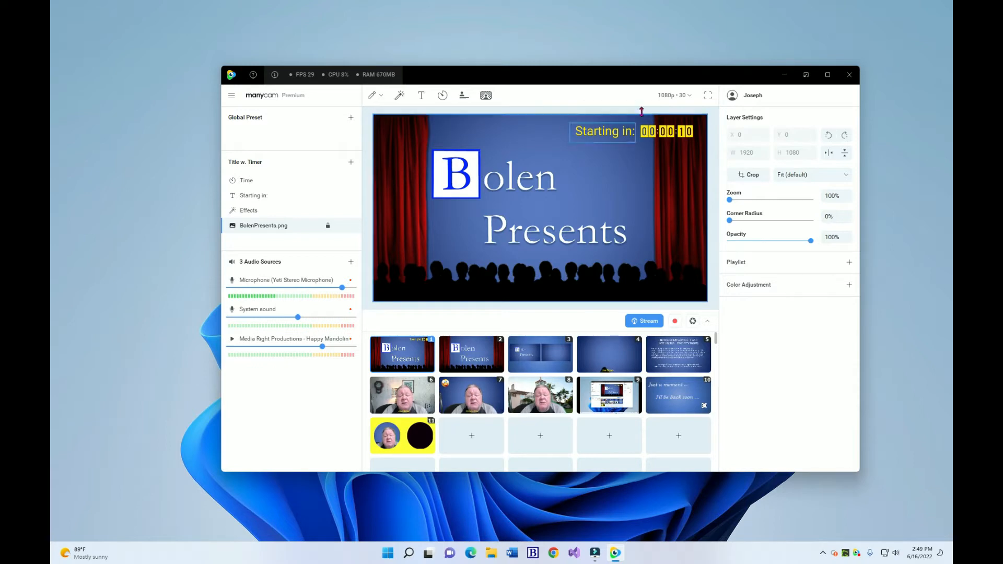
left_click(828, 74)
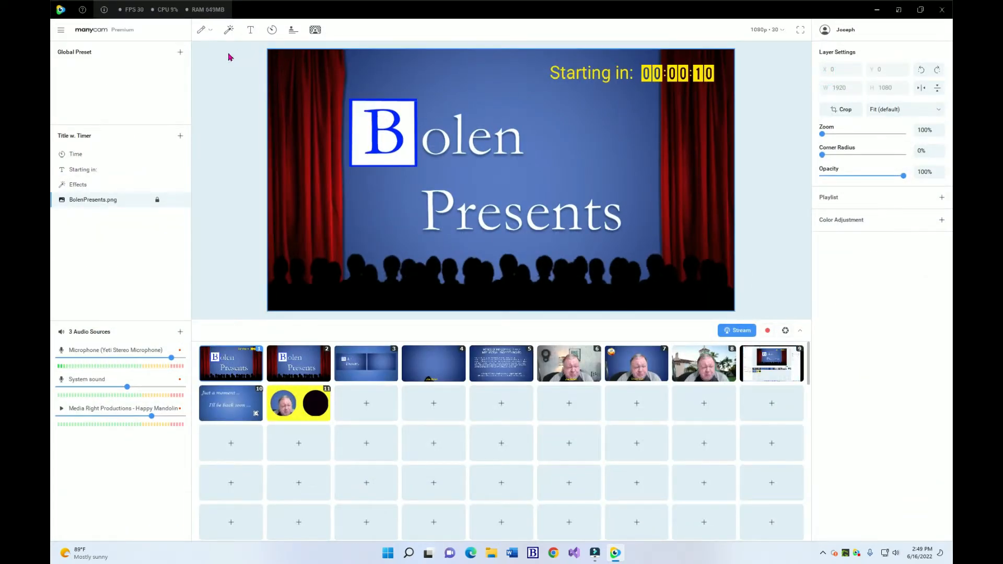
left_click(825, 30)
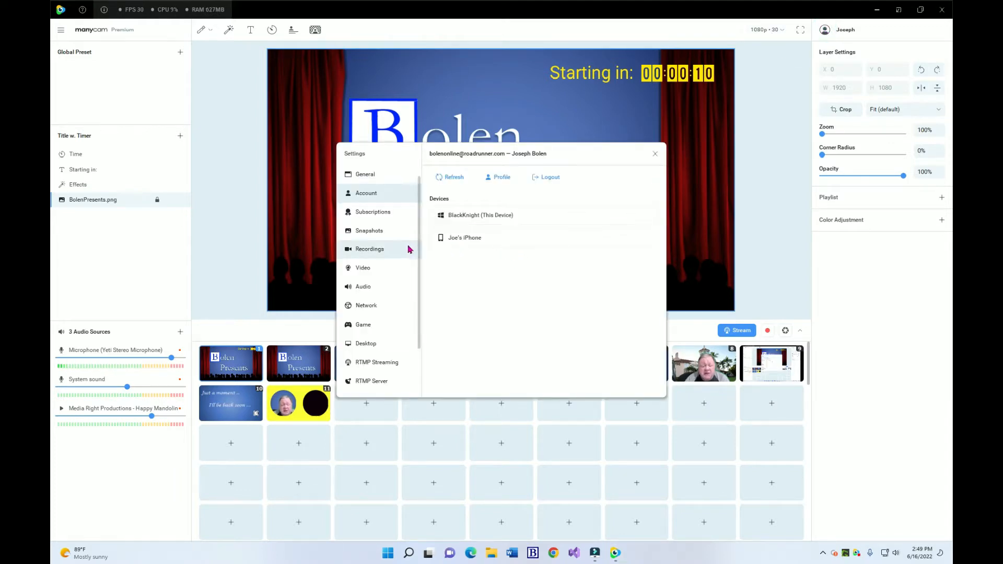
left_click(372, 177)
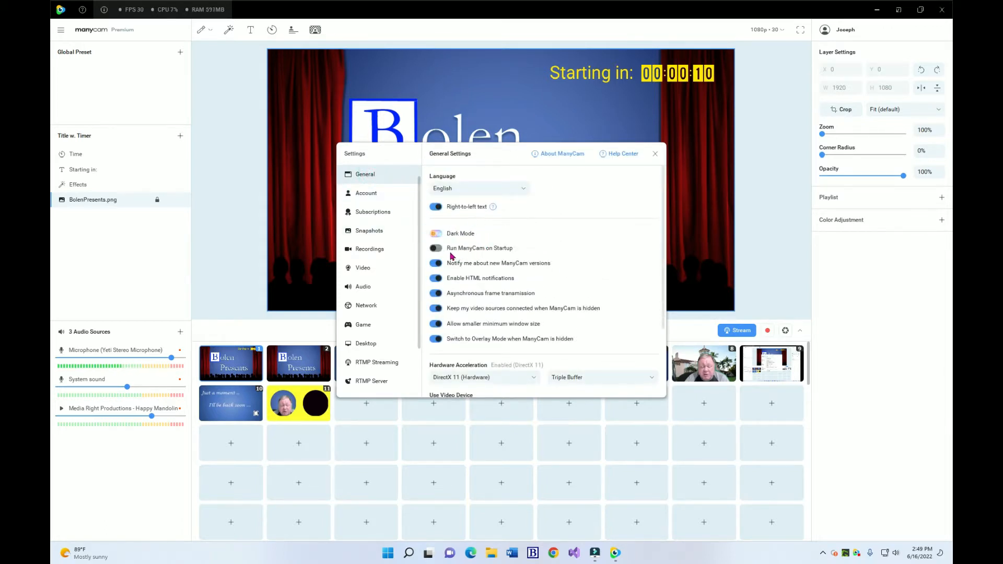
left_click(437, 234)
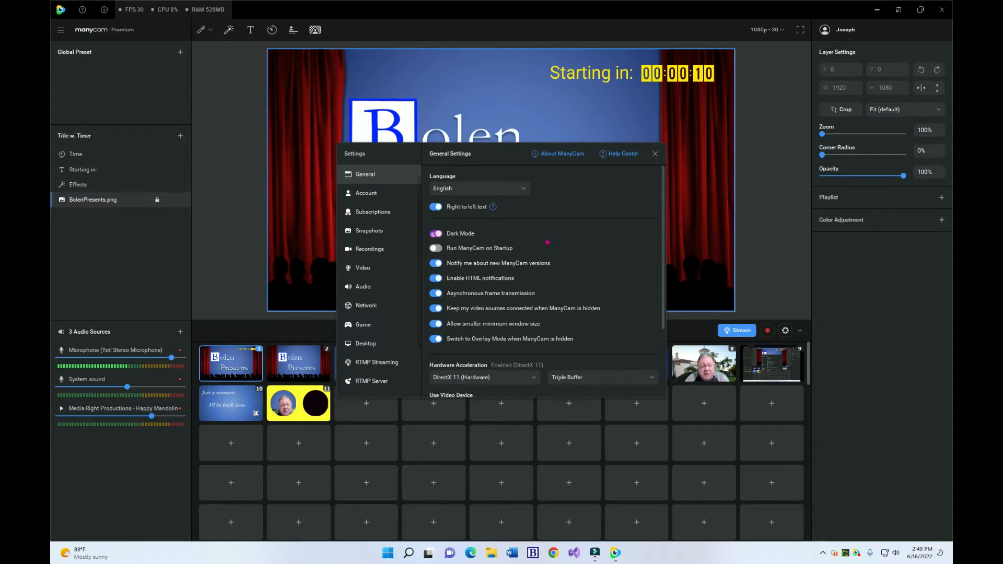
Review the subscription, snapshot and recording settings, including the recording format, encoder and bitrate options.
left_click(380, 213)
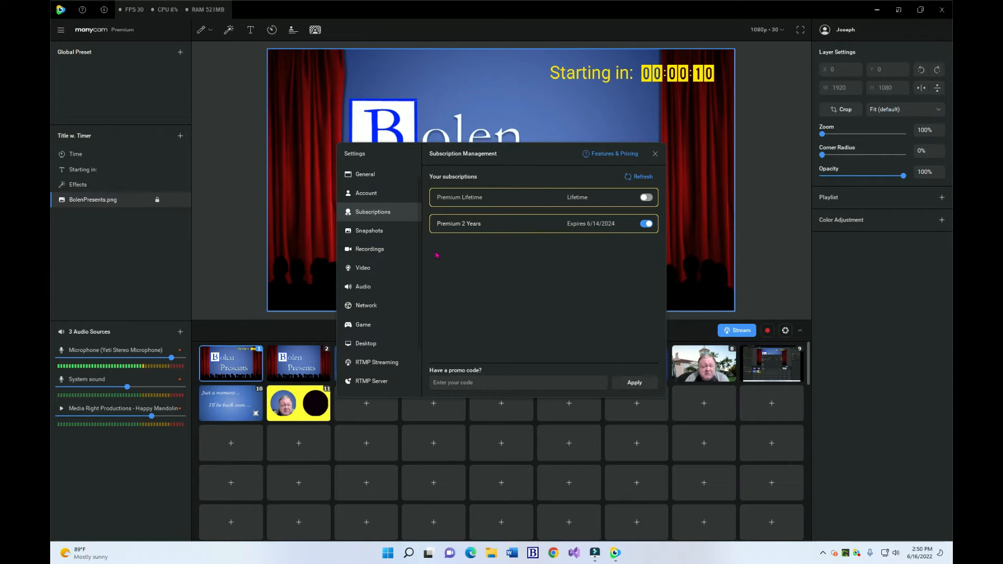
left_click(376, 236)
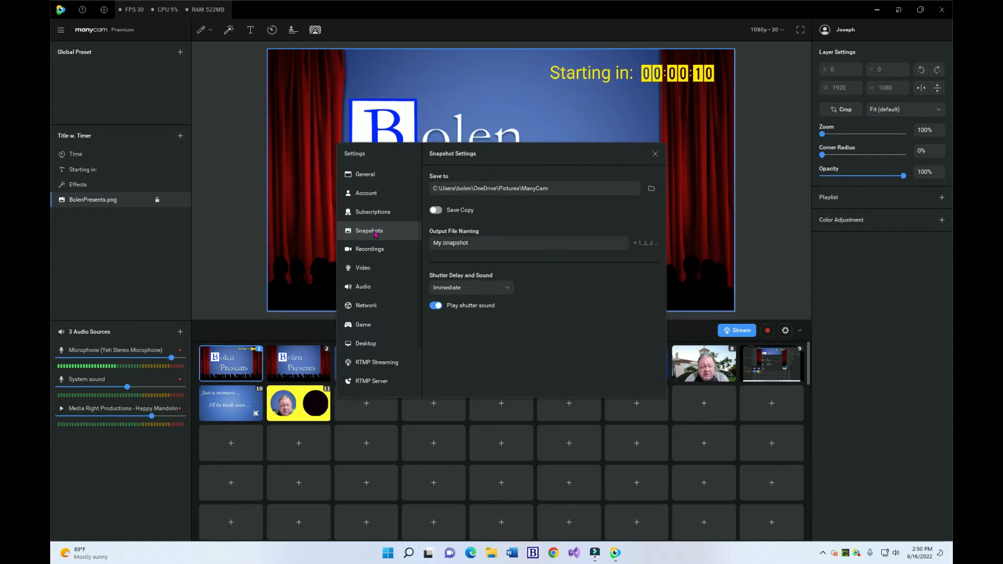
left_click(373, 250)
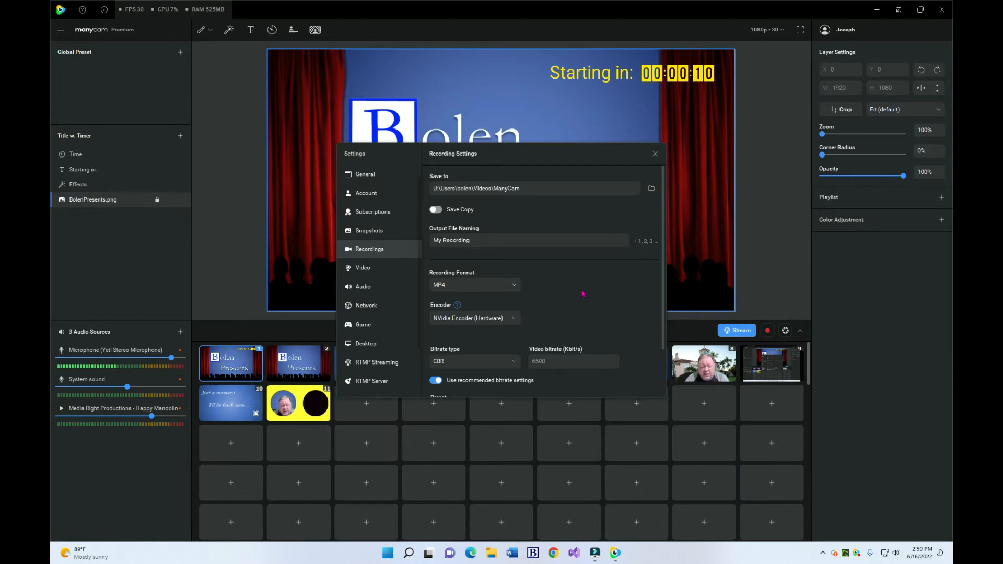
scroll(583, 294, "down", 1)
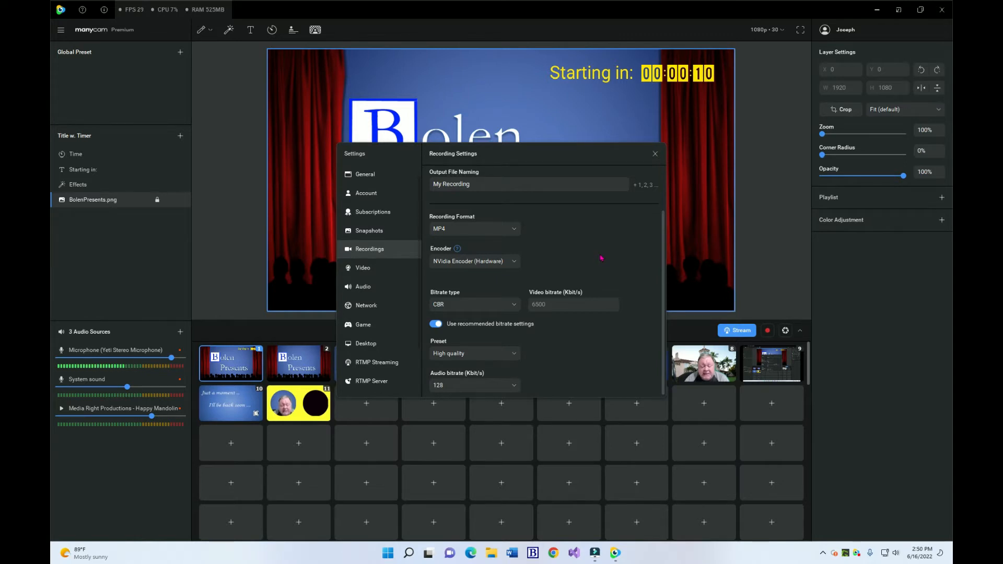
scroll(596, 357, "down", 1)
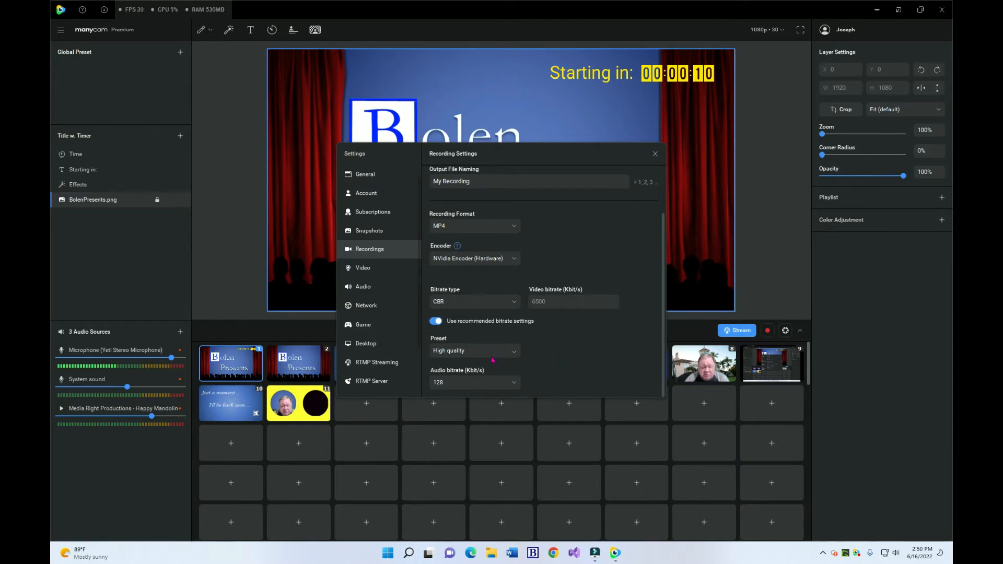
Review the video, audio, desktop and RTMP streaming settings, and close the settings window.
left_click(363, 269)
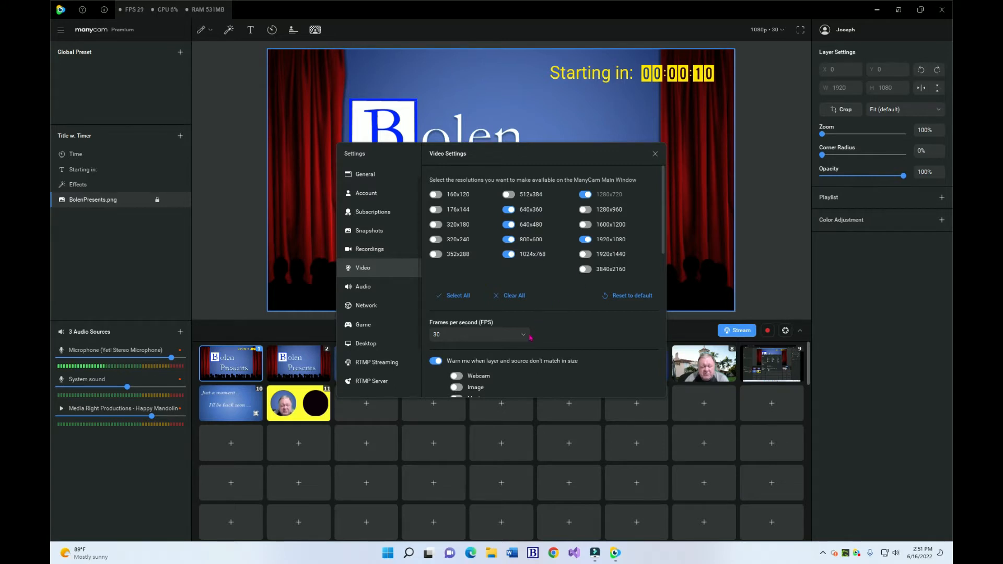
scroll(593, 340, "down", 1)
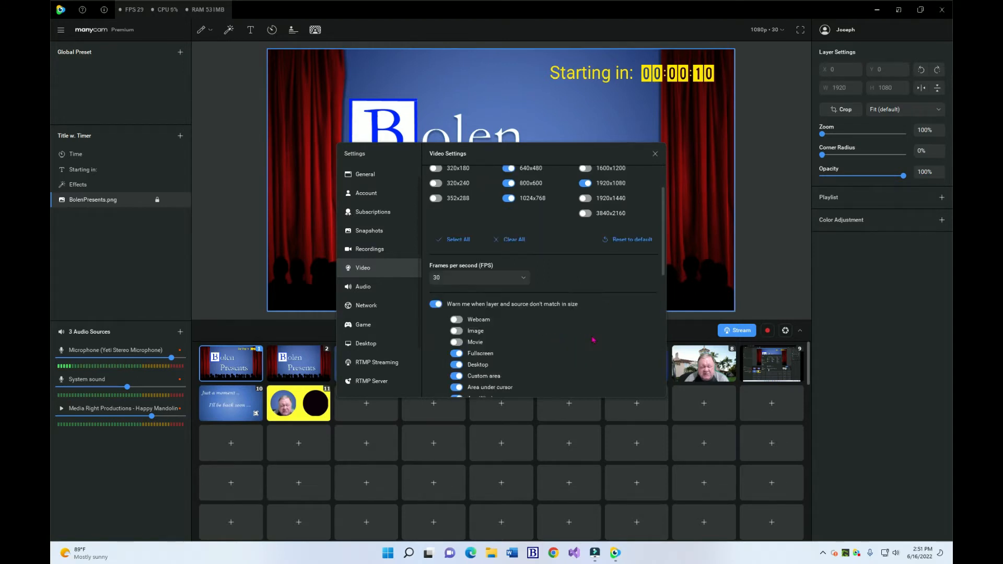
scroll(593, 340, "down", 2)
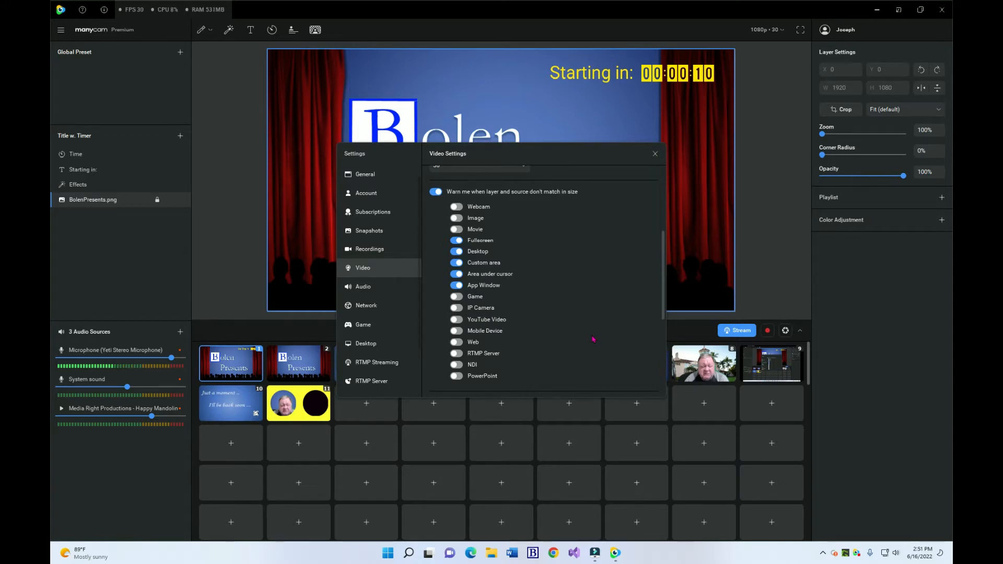
left_click(371, 289)
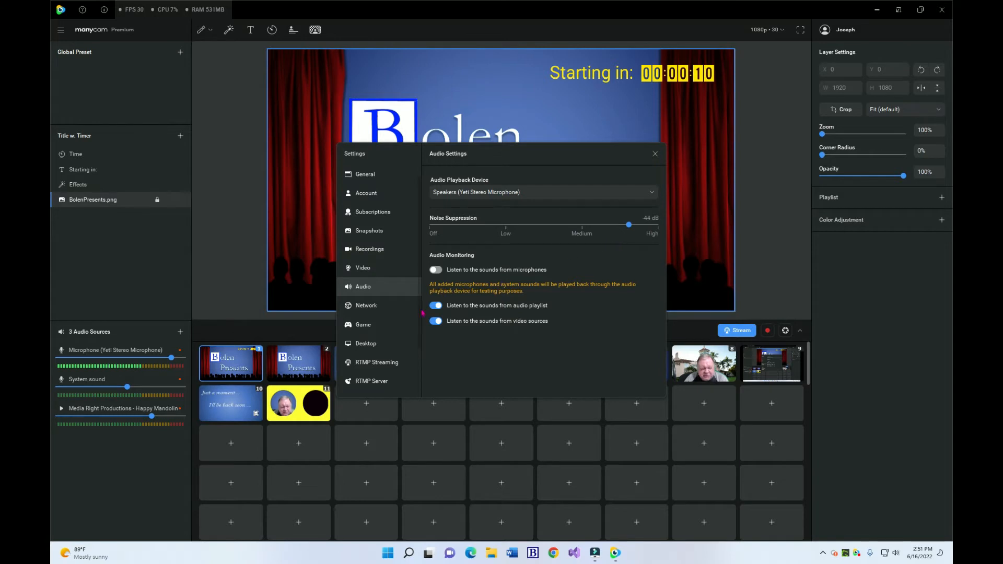
left_click(367, 344)
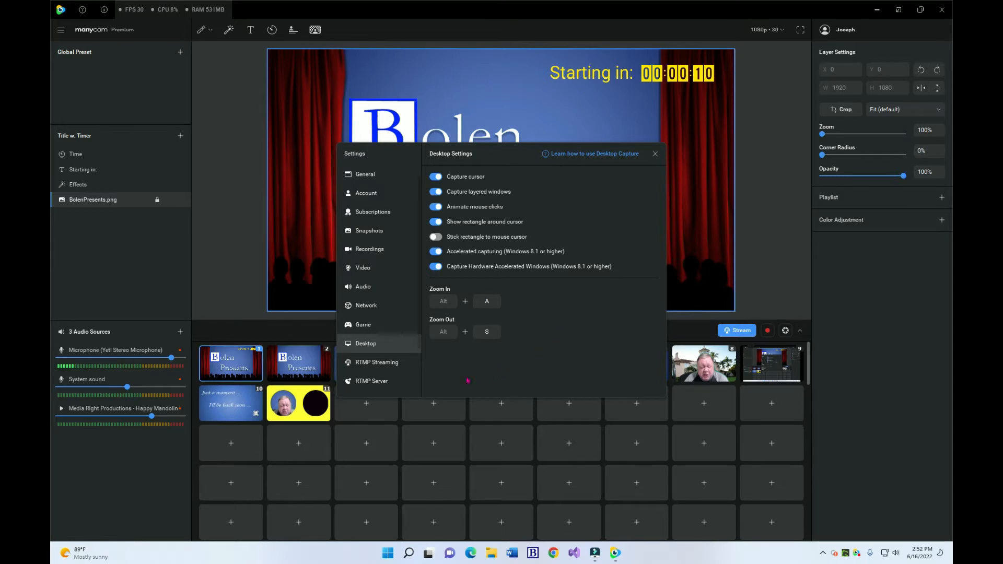
left_click(376, 364)
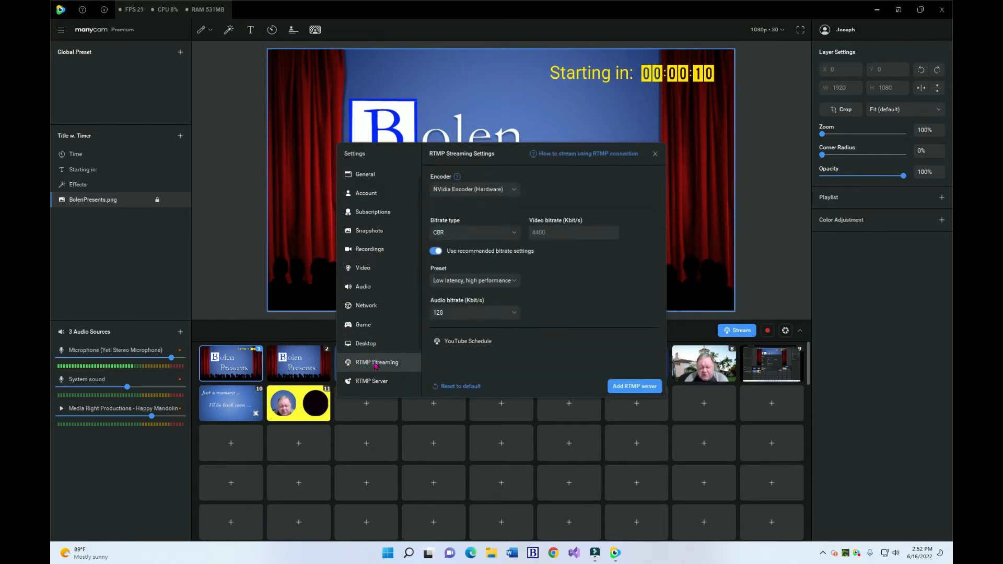
mouse_move(580, 349)
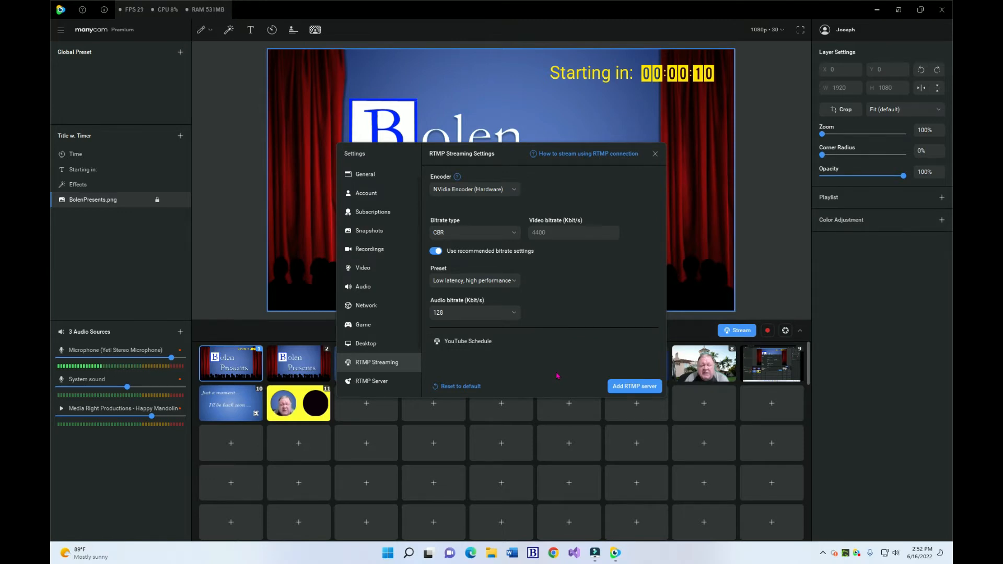
left_click(655, 154)
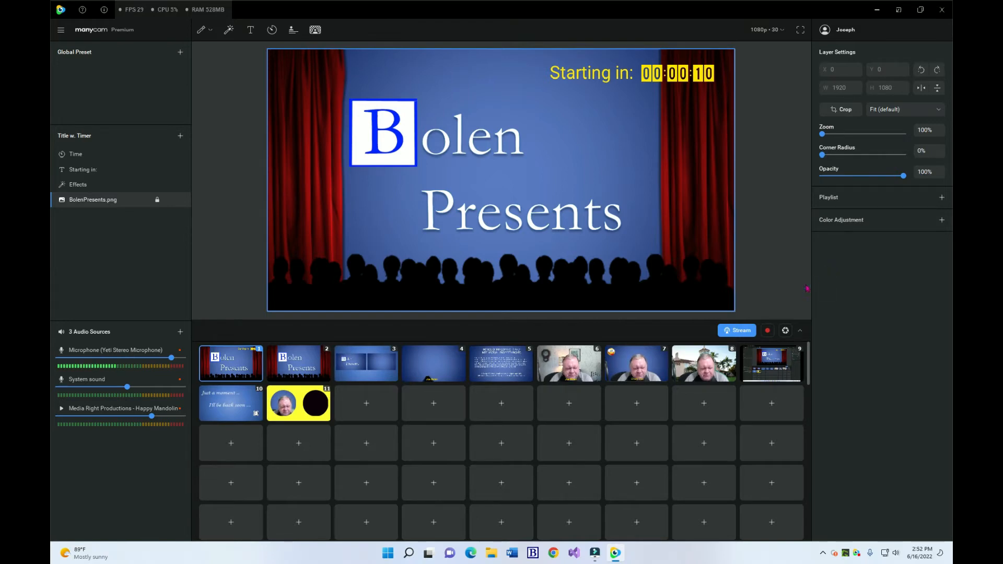
scroll(667, 478, "down", 2)
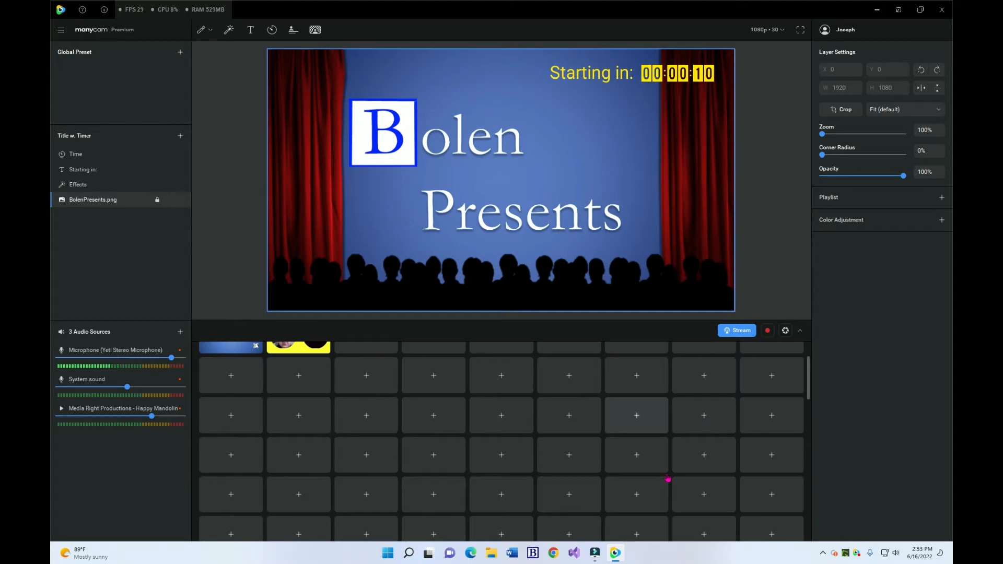
scroll(663, 477, "up", 2)
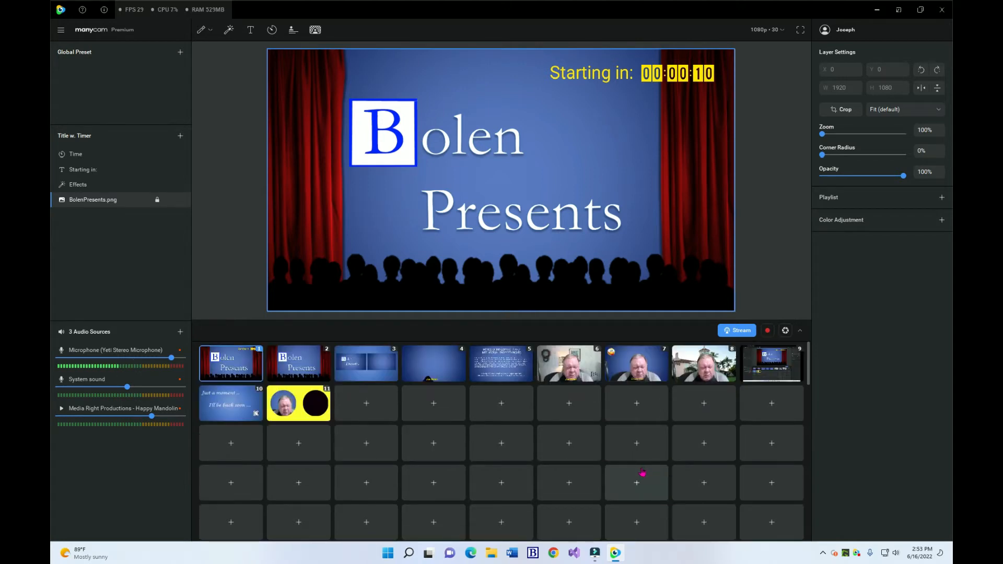
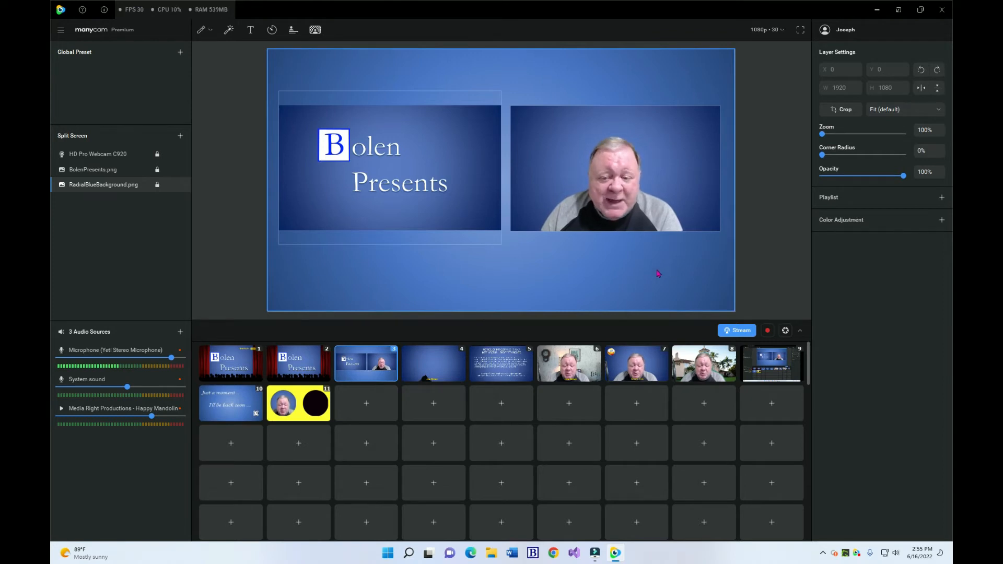
Make preset 4 live with a transition and select the name text layer below the webcam image.
mouse_move(439, 360)
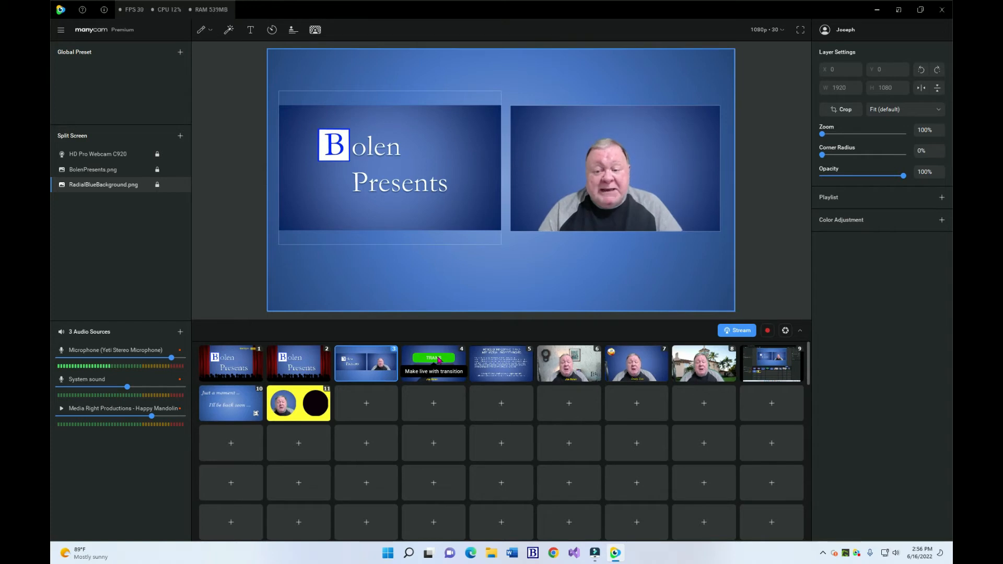
left_click(439, 360)
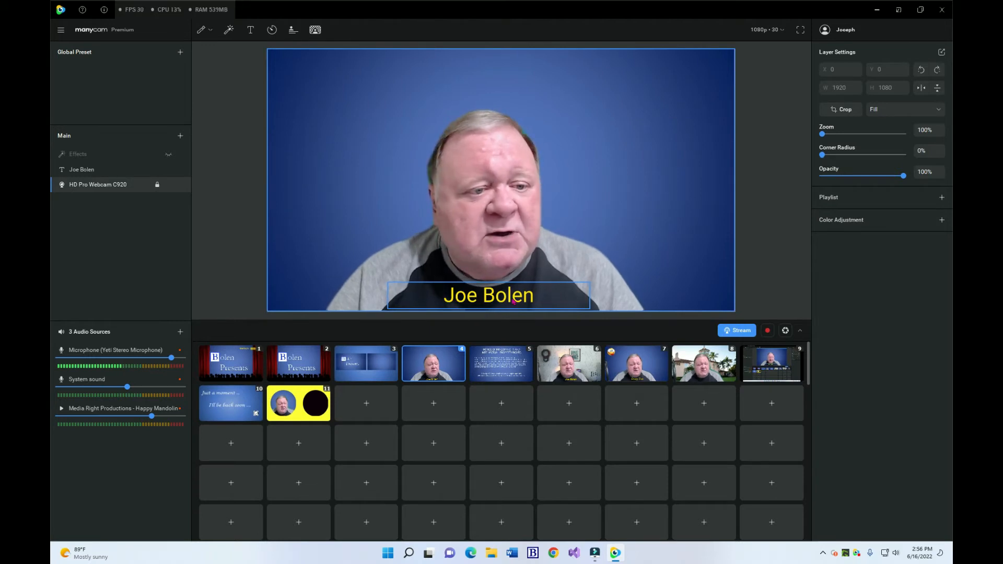
left_click(101, 173)
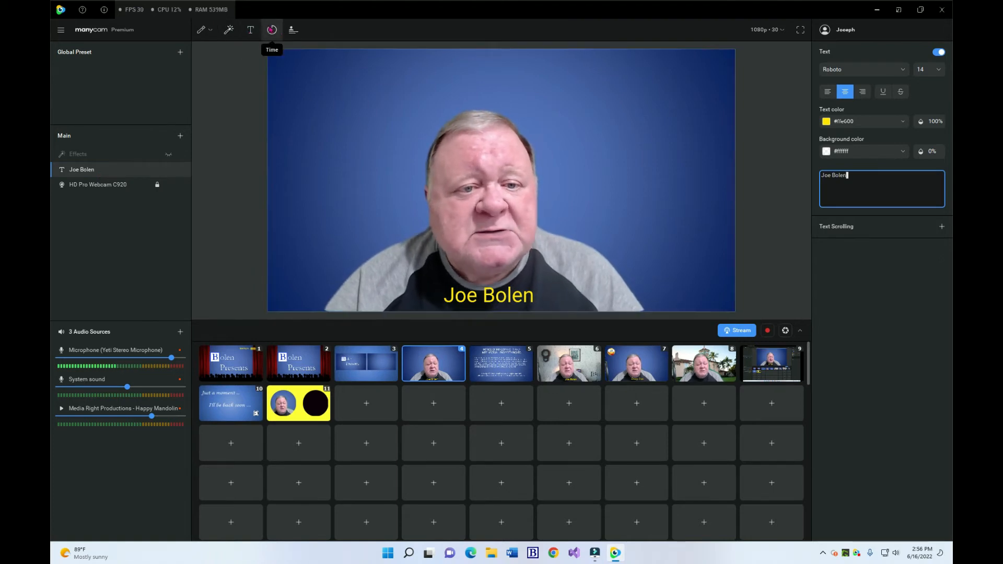
Add a text layer reading "Hi there!" over the upper-left part of the webcam image in preset 4.
left_click(251, 30)
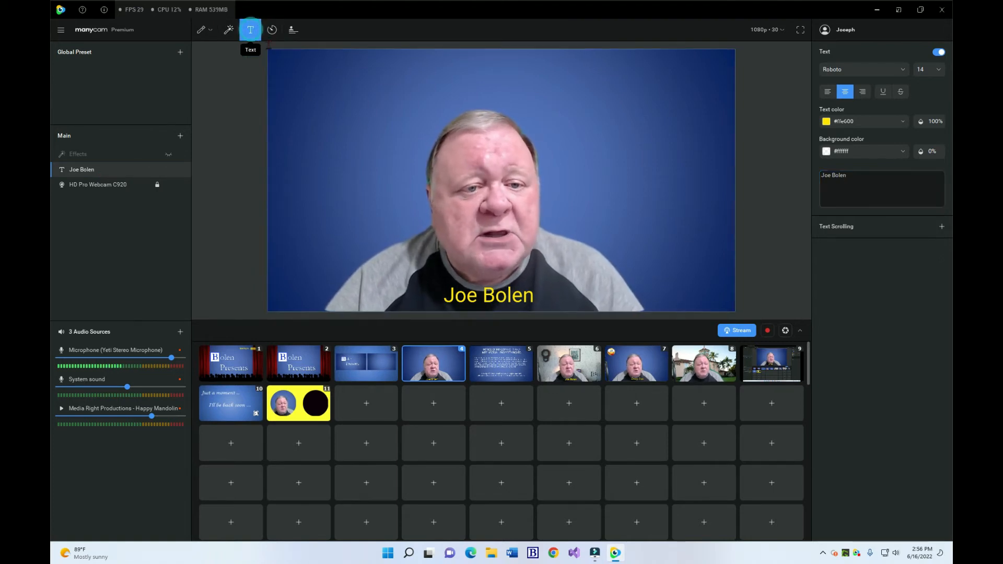
left_click(310, 126)
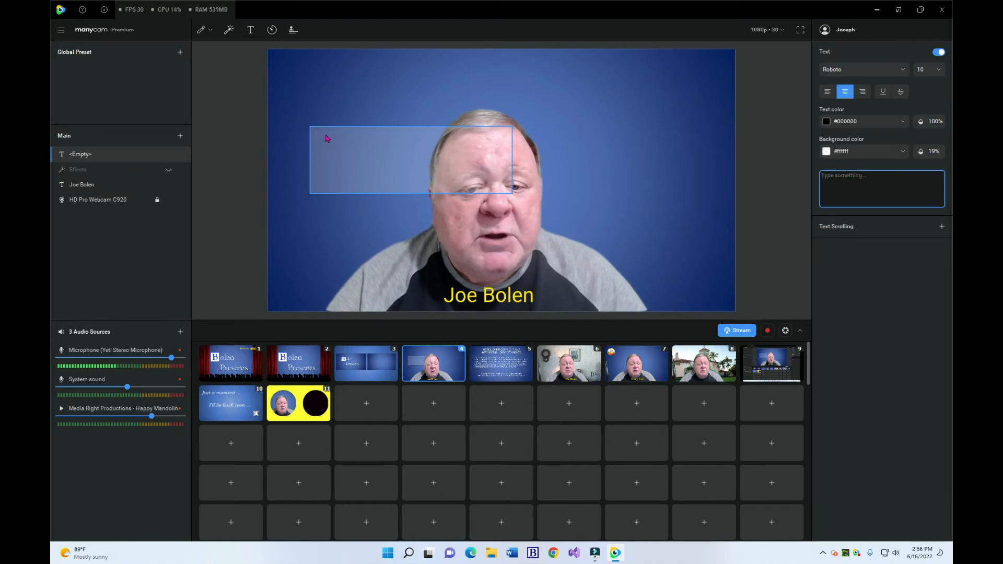
type("H")
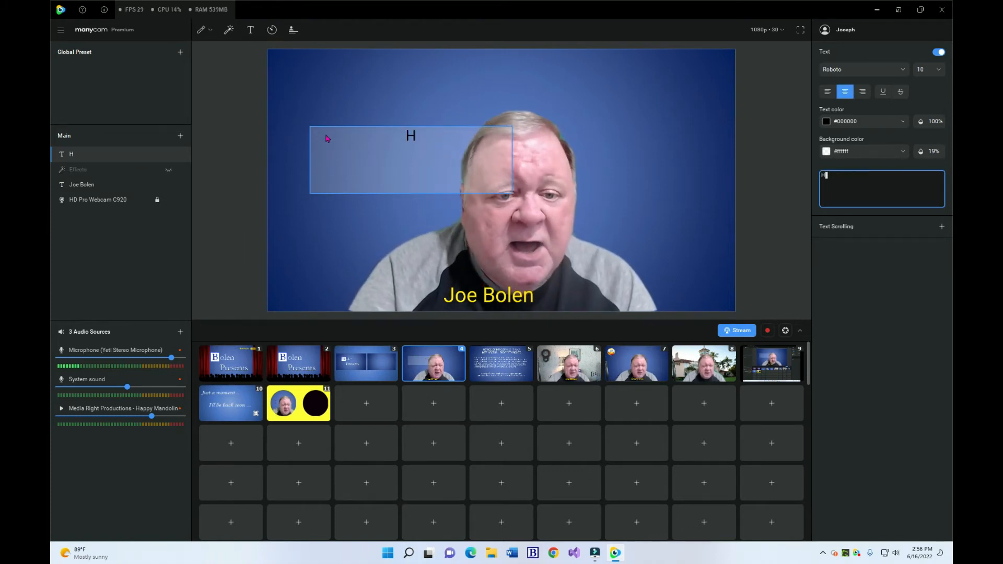
type("i th")
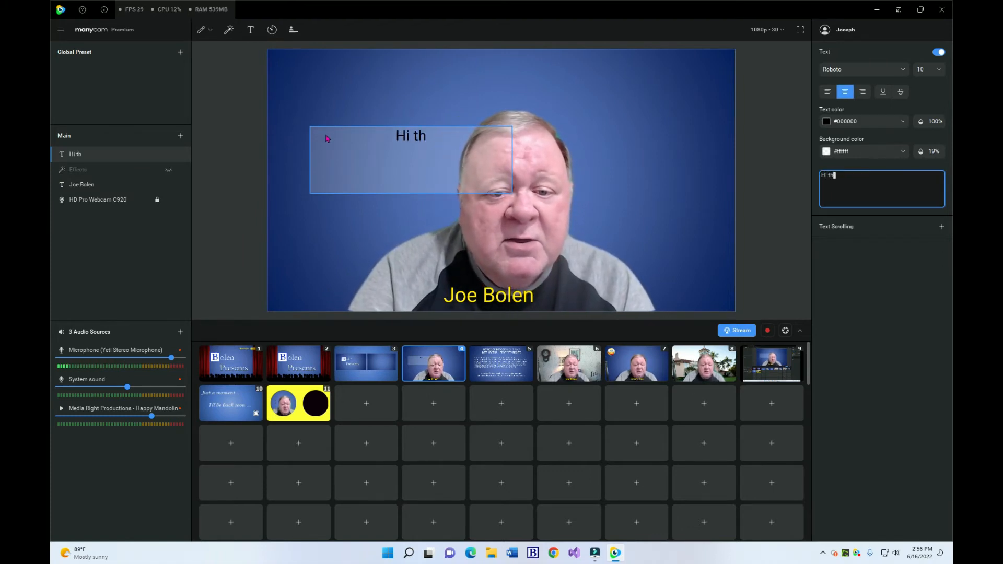
type("ere!")
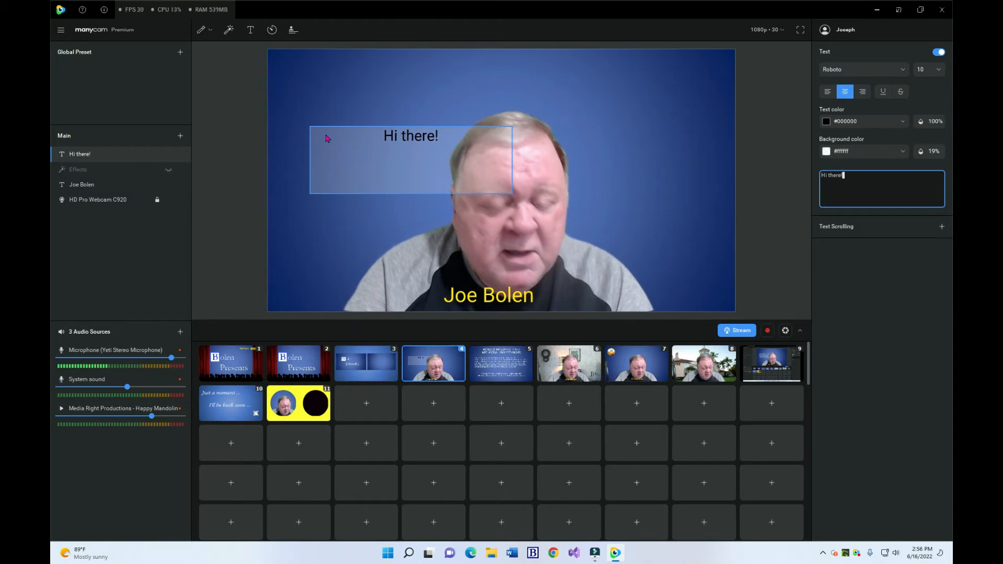
Try white at 0% opacity for the "Hi there!" text, and set its color back to black at 100% opacity.
left_click(904, 124)
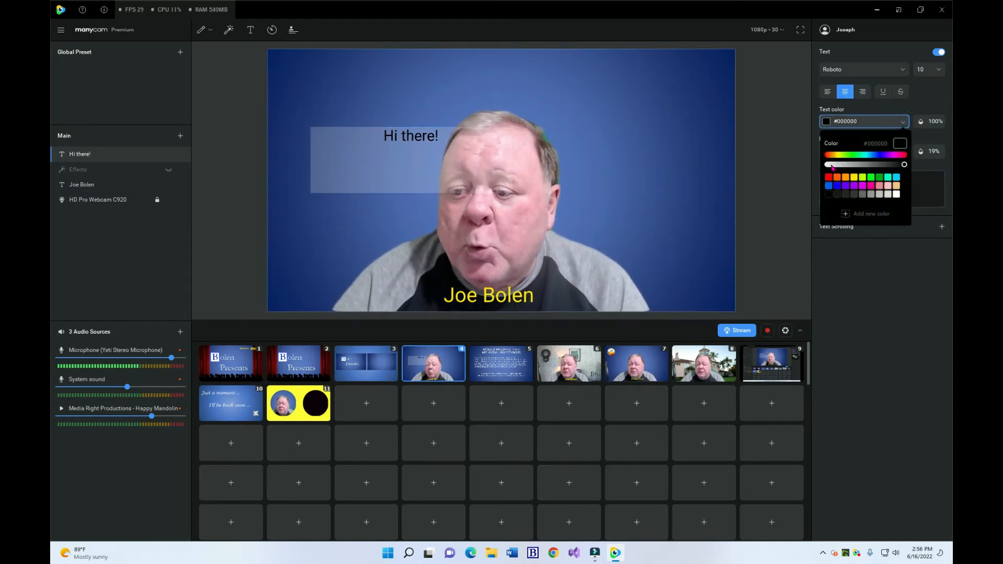
left_click(897, 194)
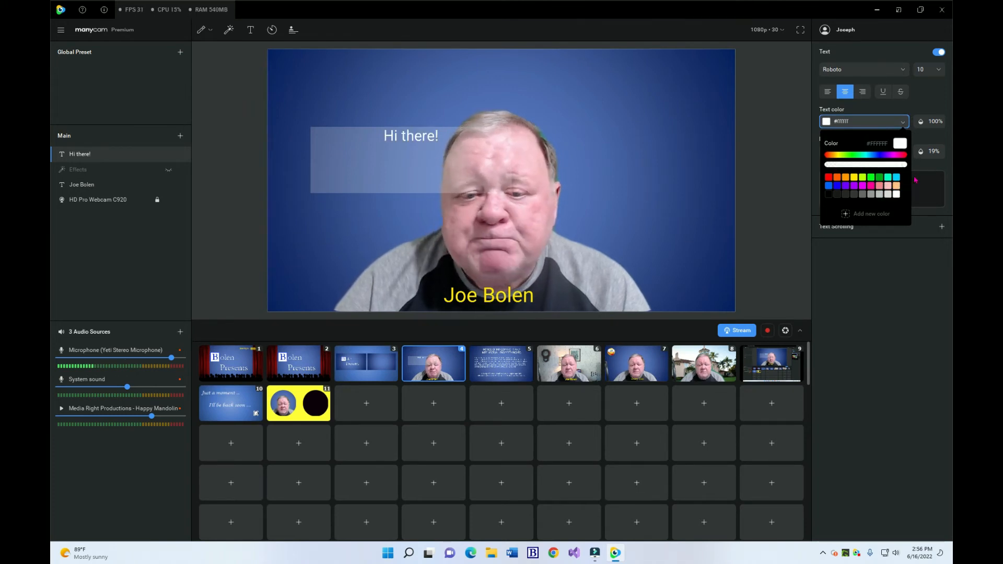
left_click(827, 166)
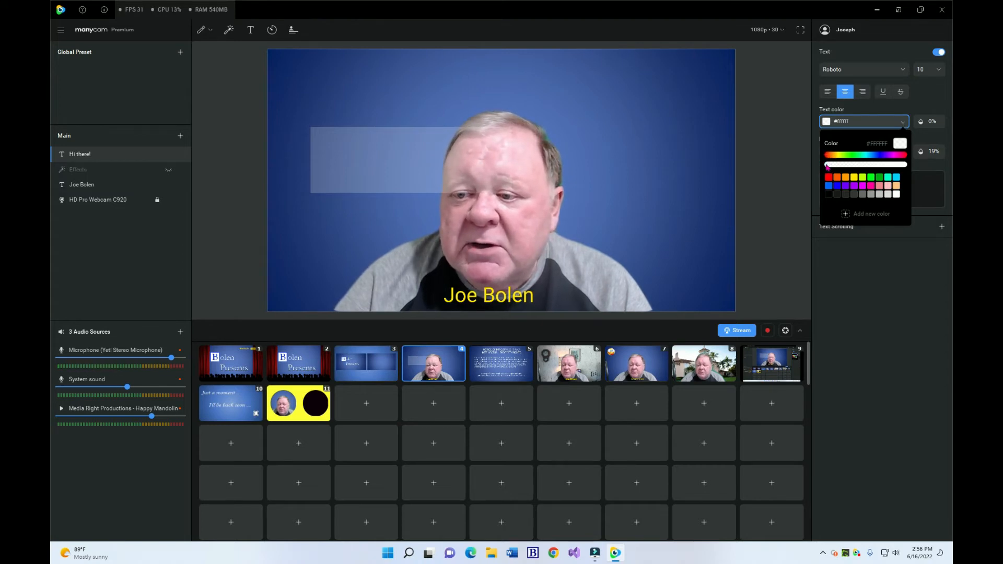
left_click(829, 195)
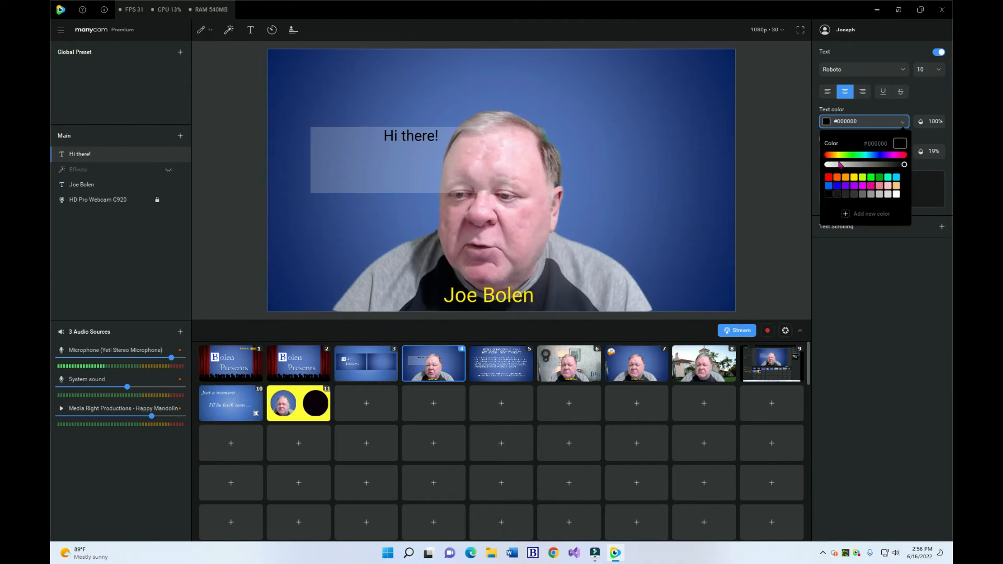
left_click(902, 124)
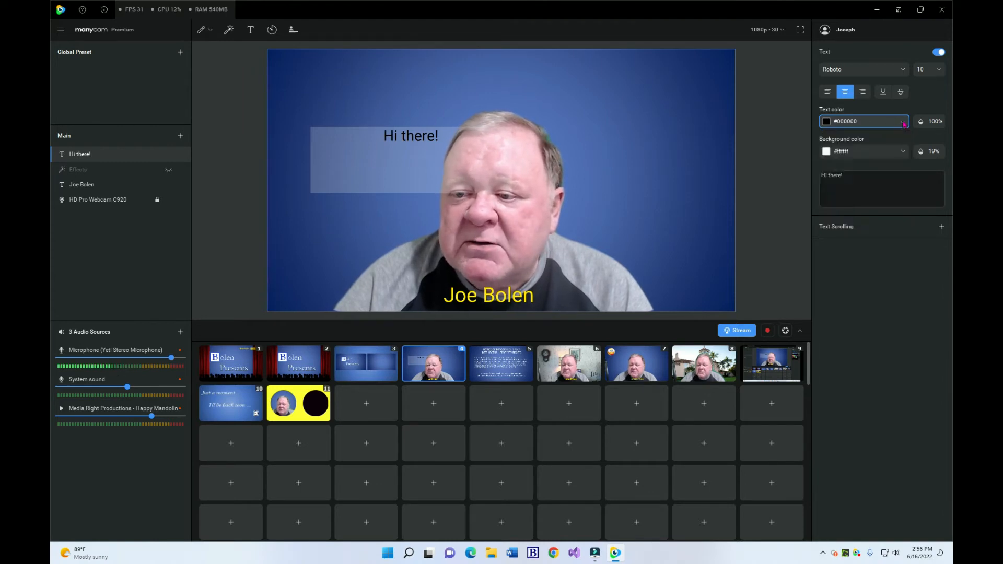
Set the "Hi there!" text color to white (#ffffff) and its background opacity to 0%.
left_click(902, 123)
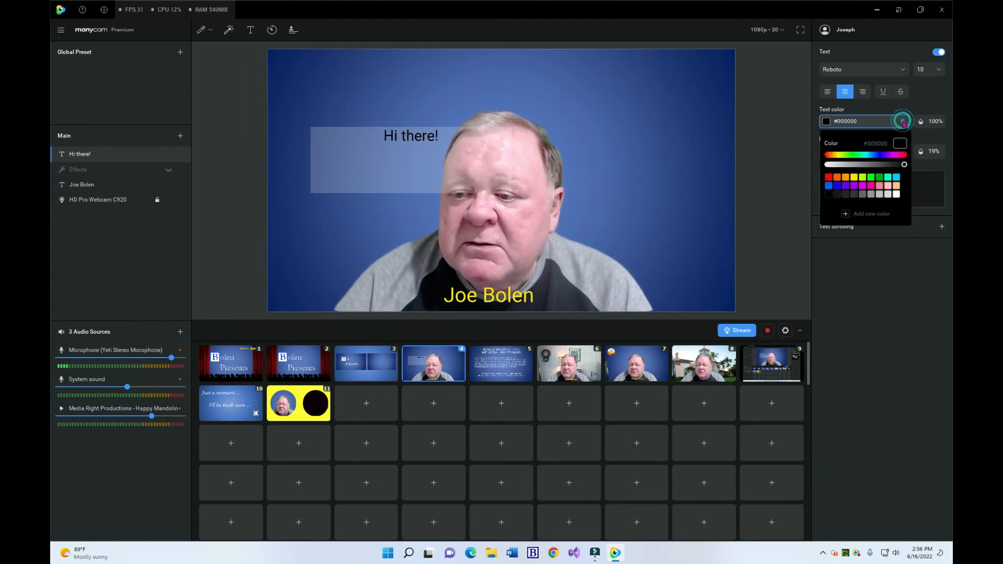
left_click(896, 195)
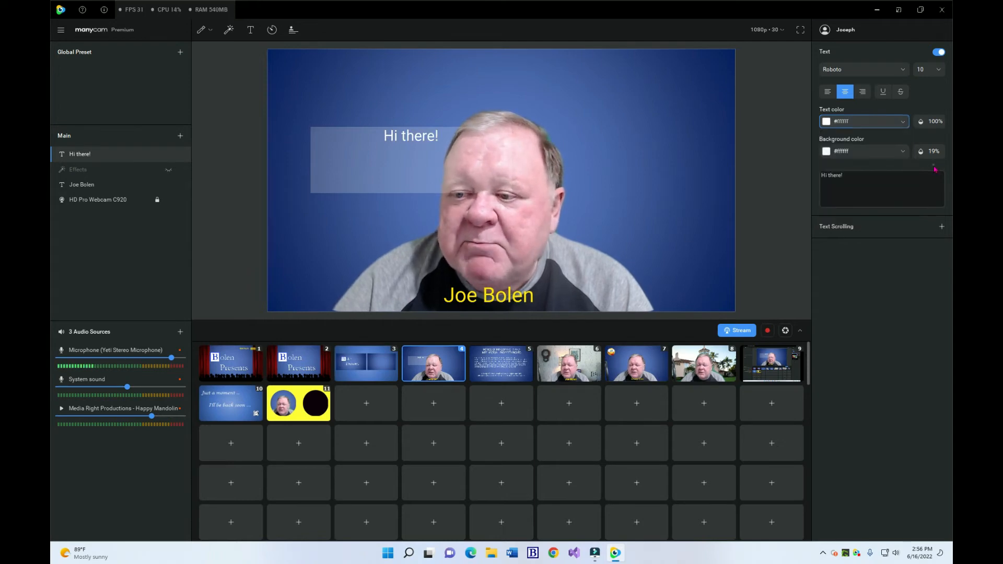
left_click(904, 152)
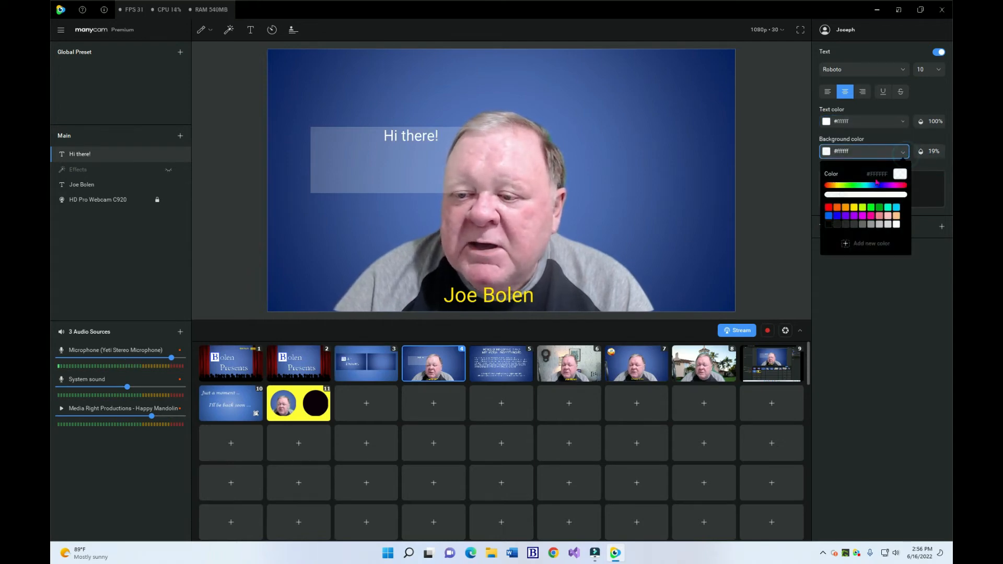
left_click(828, 195)
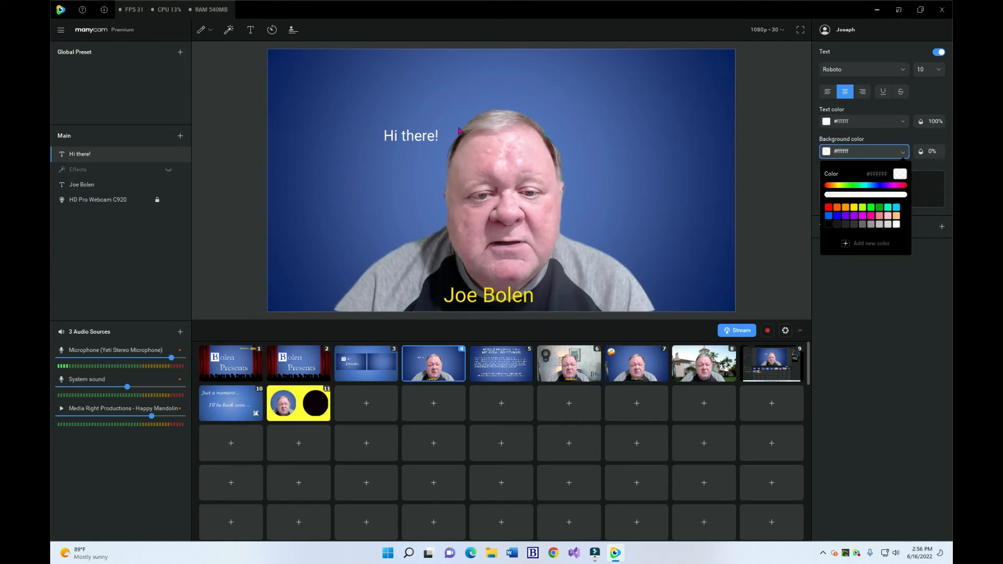
left_click(53, 153)
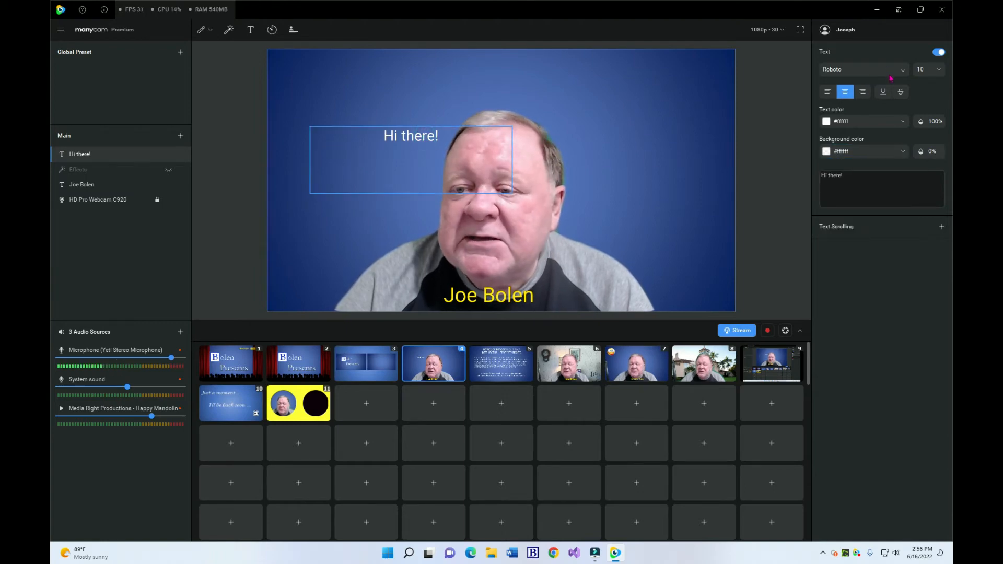
Set the "Hi there!" font size to 24 and move the text to the upper-left area of the webcam image.
left_click(940, 74)
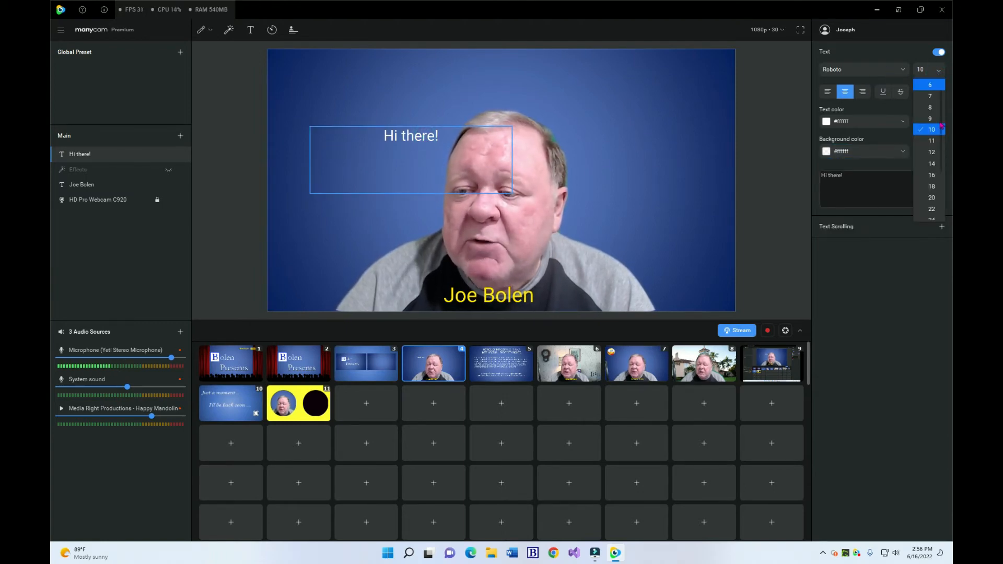
left_click(933, 219)
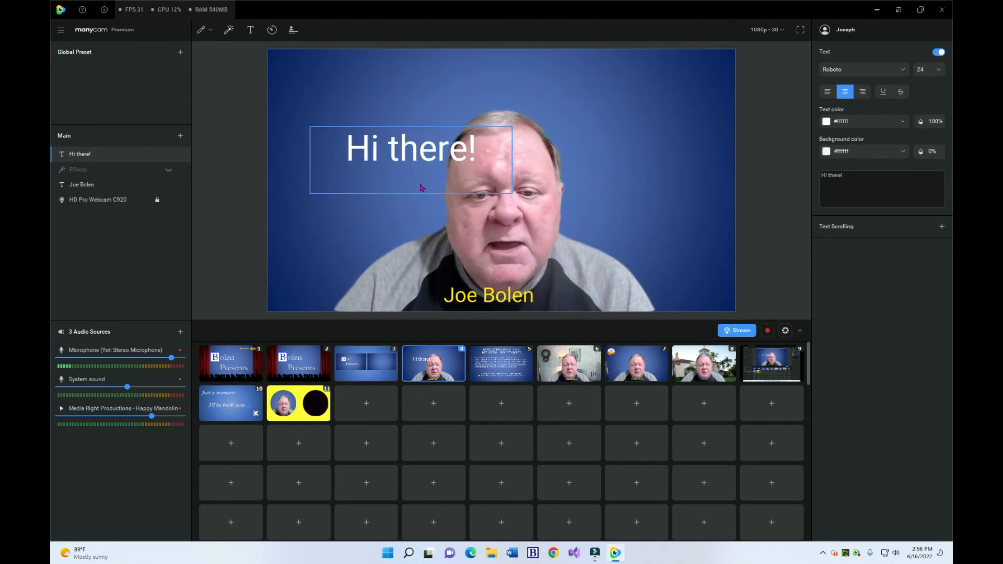
left_click_drag(422, 187, 400, 101)
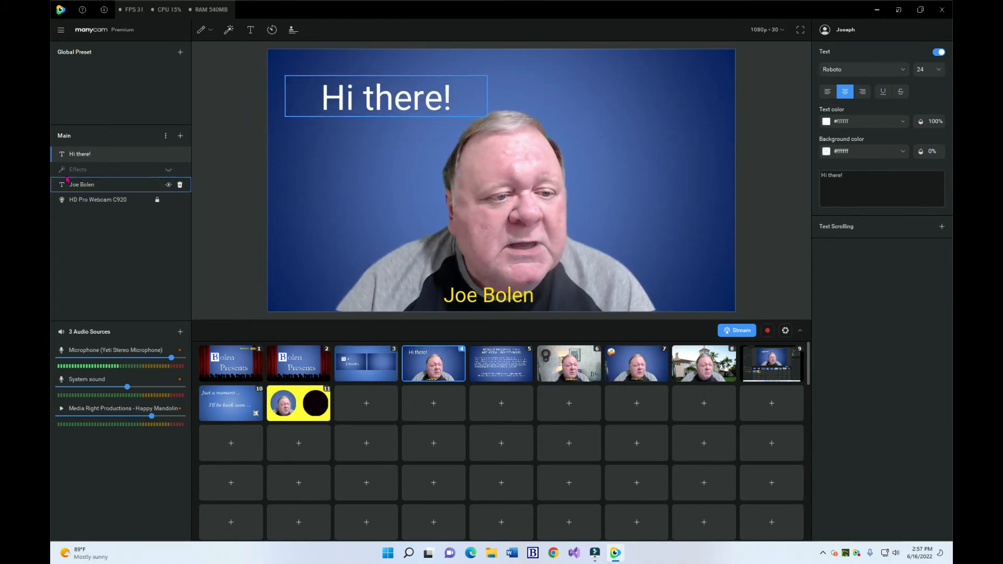
Hide and show the "Hi there!" text layer, and delete it from preset 4.
left_click(169, 158)
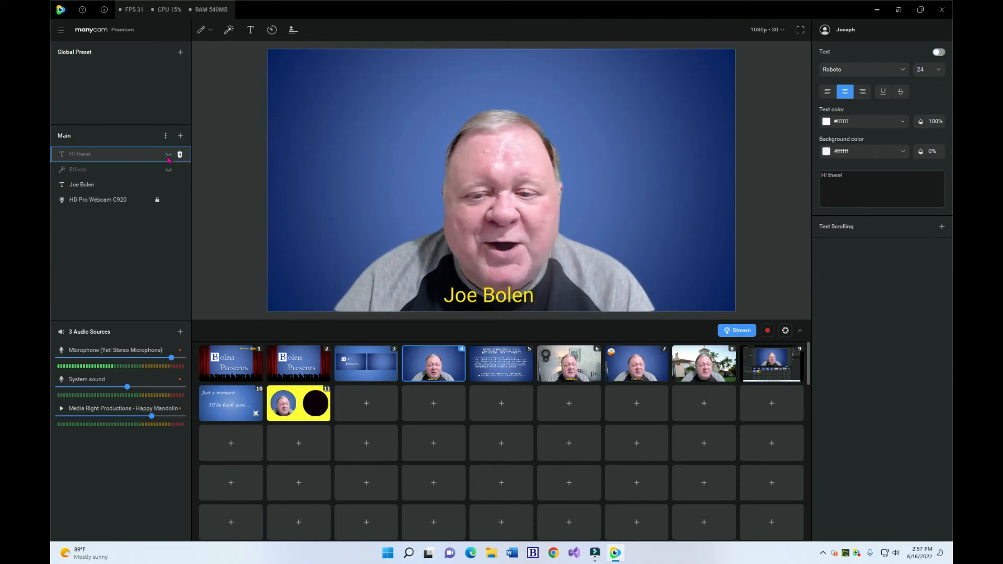
left_click(168, 154)
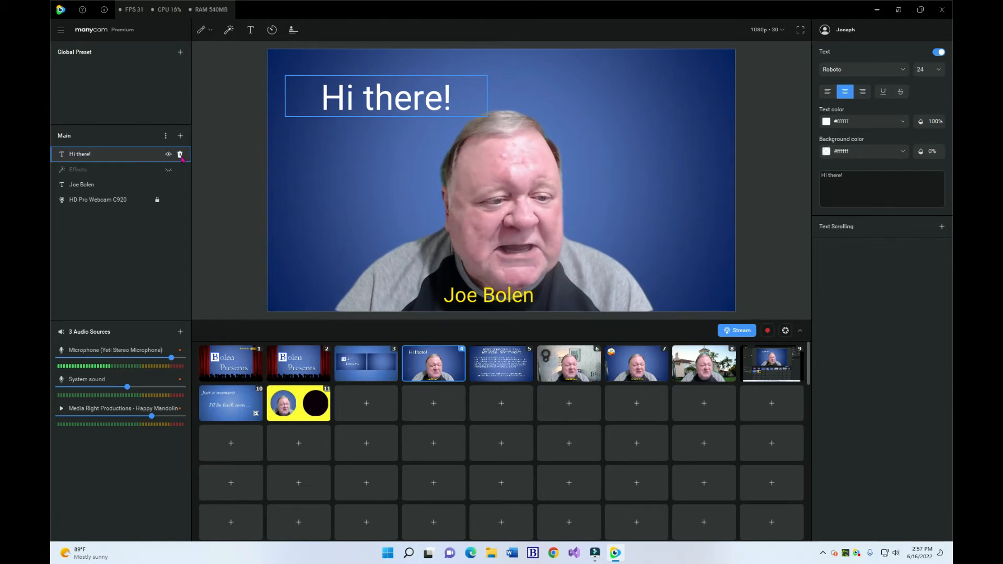
left_click(180, 156)
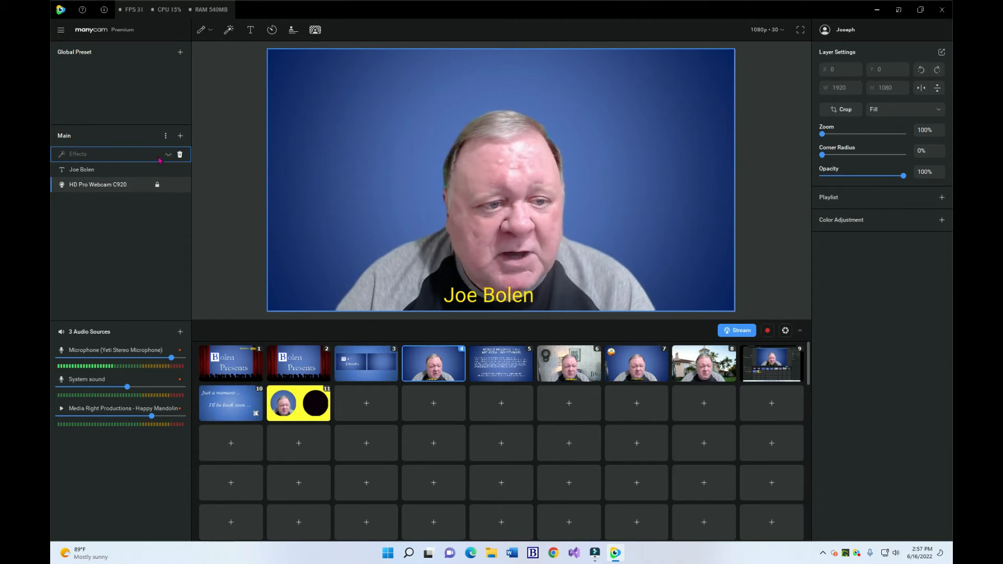
Show and hide the Effects layer in preset 4, and turn off its "two thumbs up" effect.
left_click(168, 155)
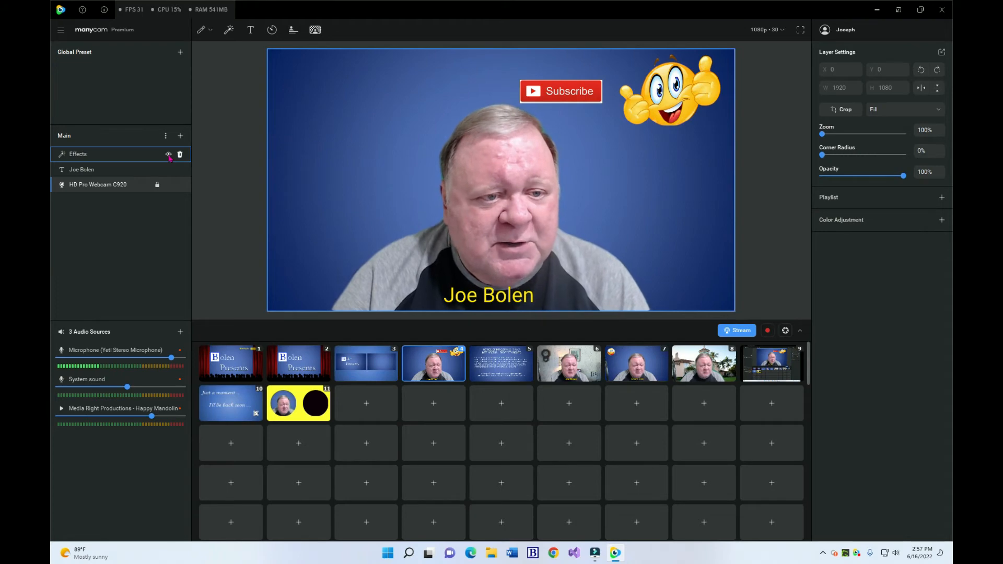
left_click(168, 156)
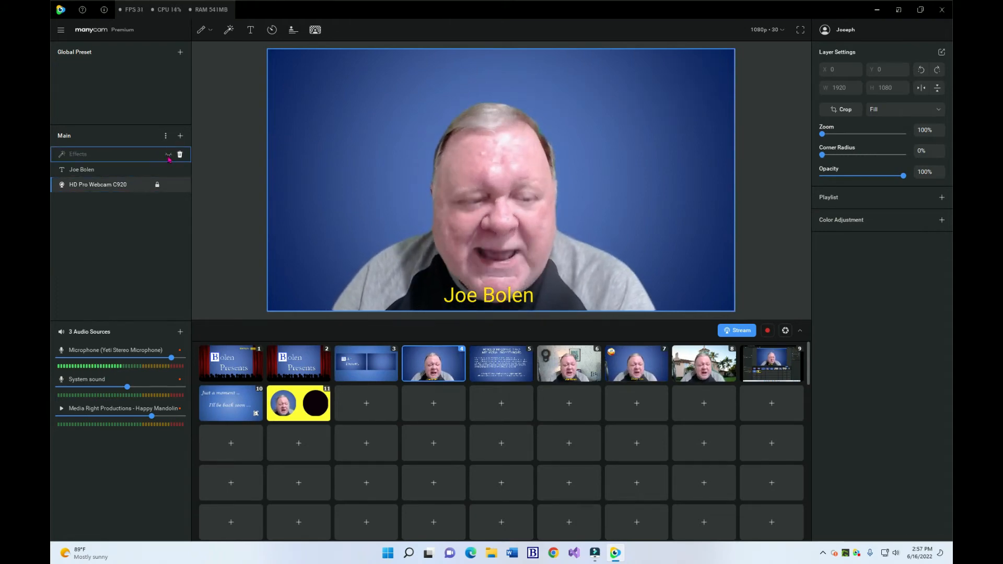
left_click(82, 156)
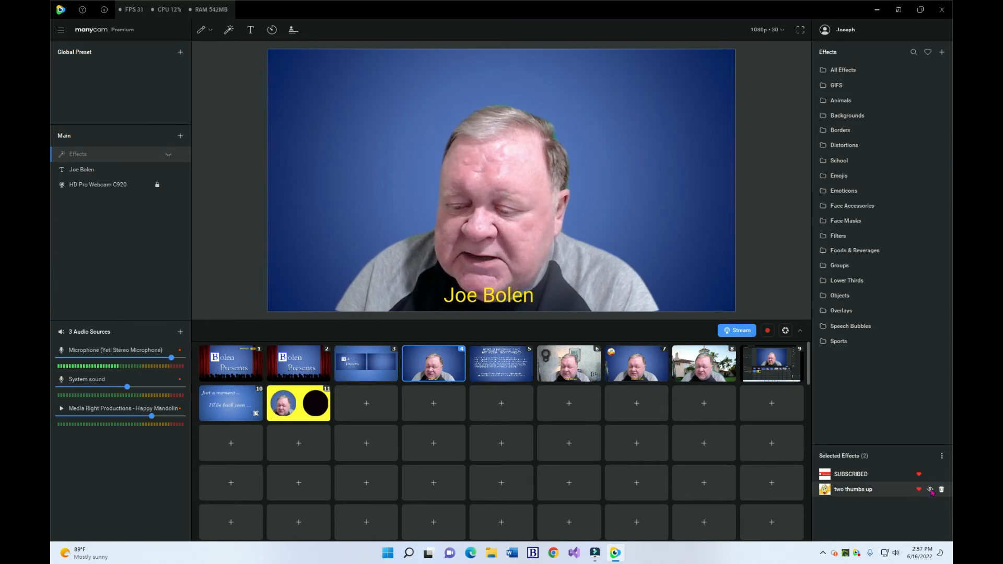
left_click(931, 490)
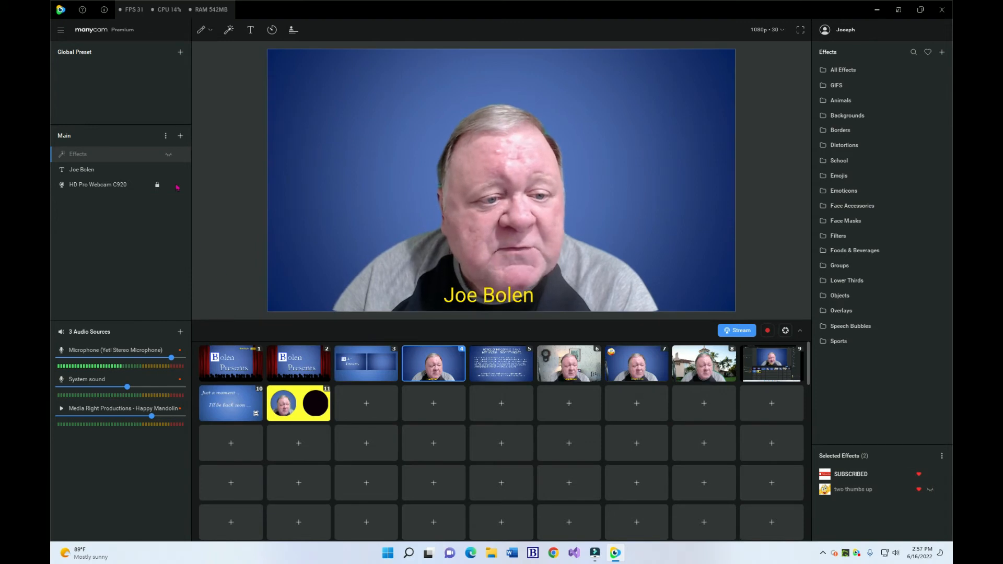
Show the Effects layer, switch the SUBSCRIBED effect off and on, and turn the "two thumbs up" effect back on.
left_click(167, 154)
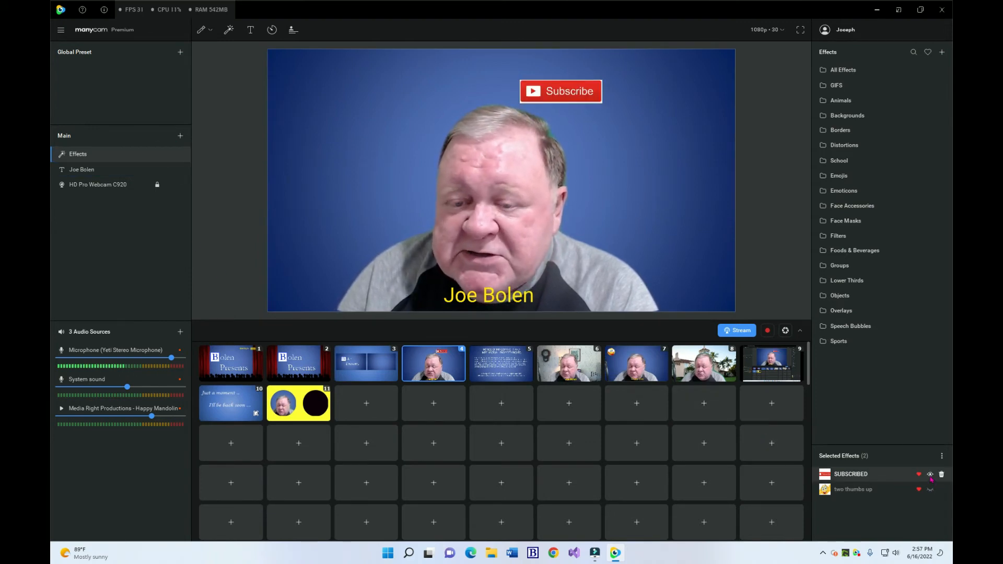
left_click(930, 474)
left_click(930, 474)
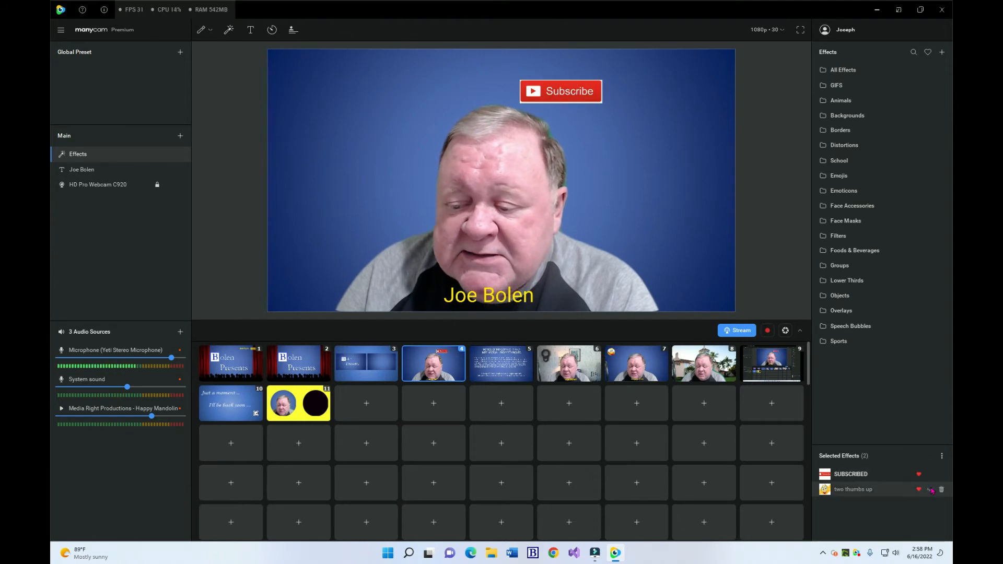
left_click(931, 490)
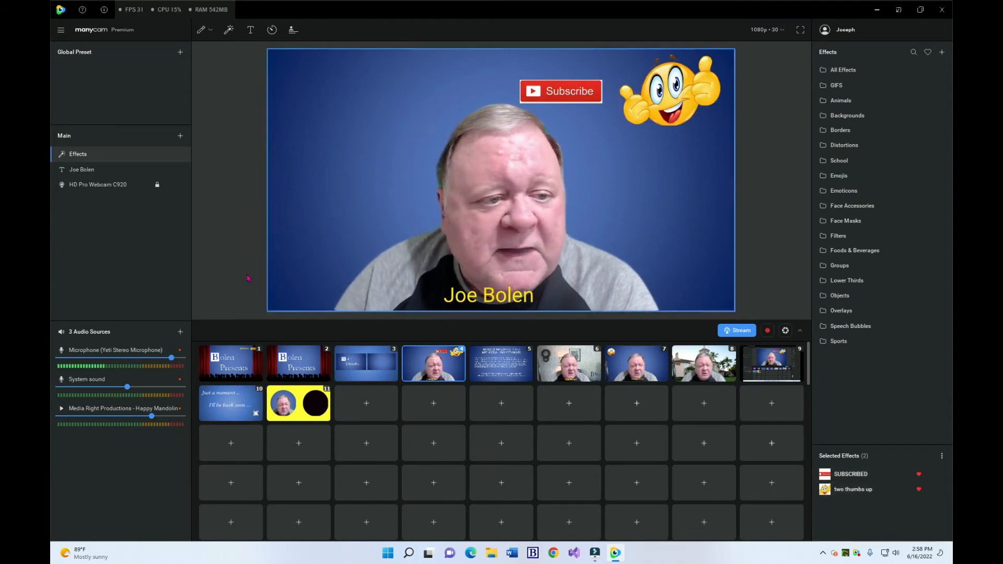
left_click(165, 156)
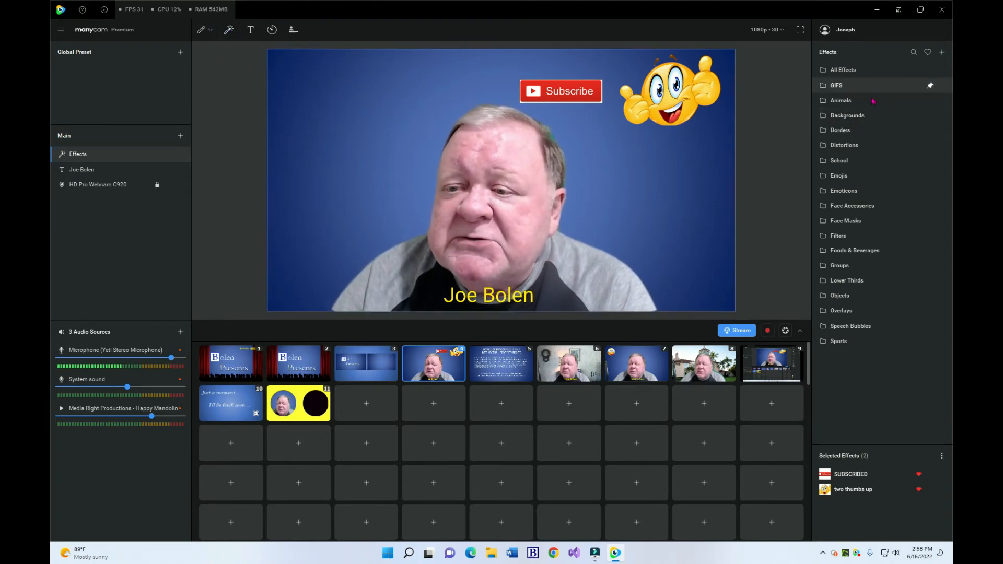
Look through the available Face Masks effects down to the end of the collection.
left_click(845, 218)
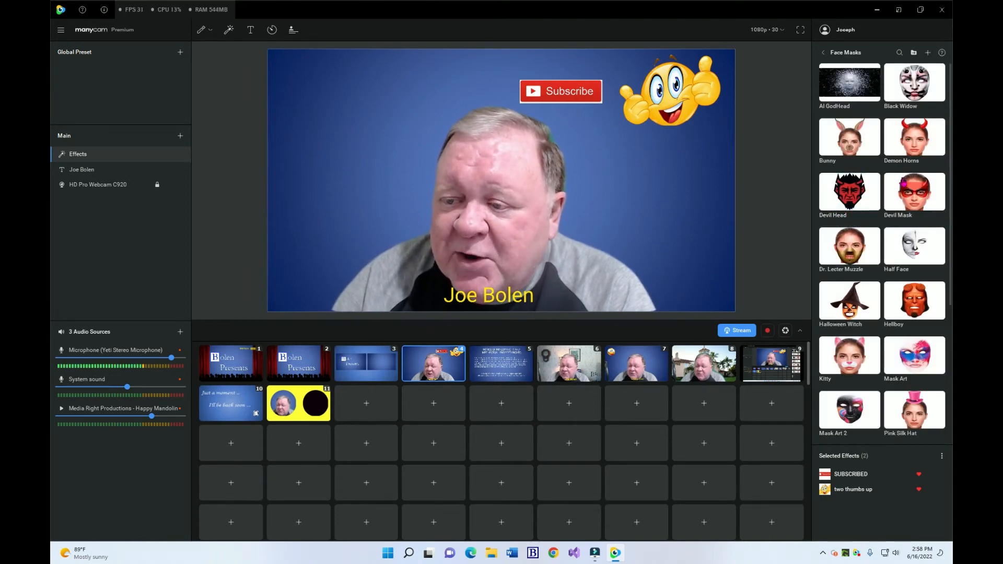
scroll(901, 256, "down", 3)
scroll(900, 256, "down", 1)
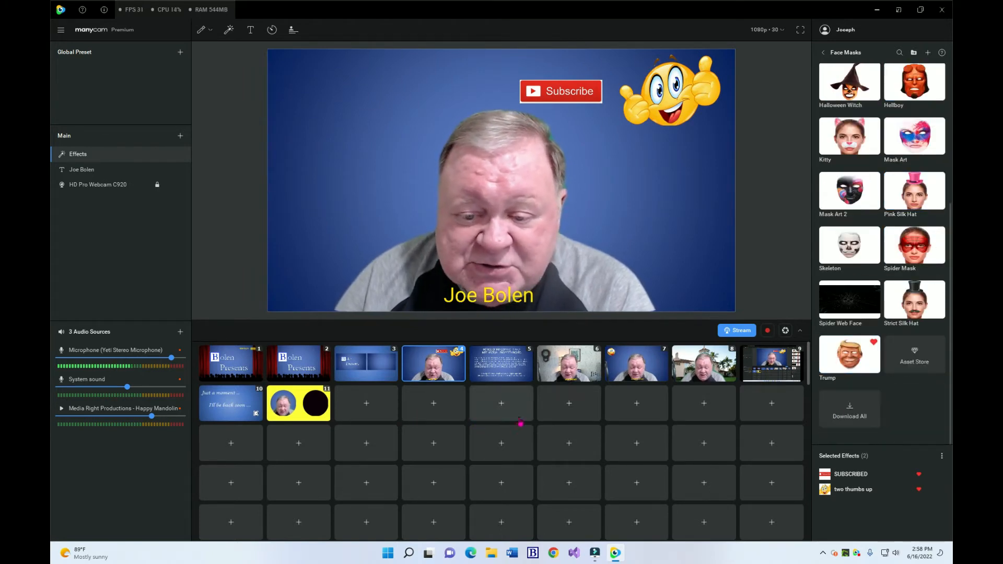
Make preset 8 with the face mask live, return to preset 4 and hide its Effects layer.
left_click(698, 367)
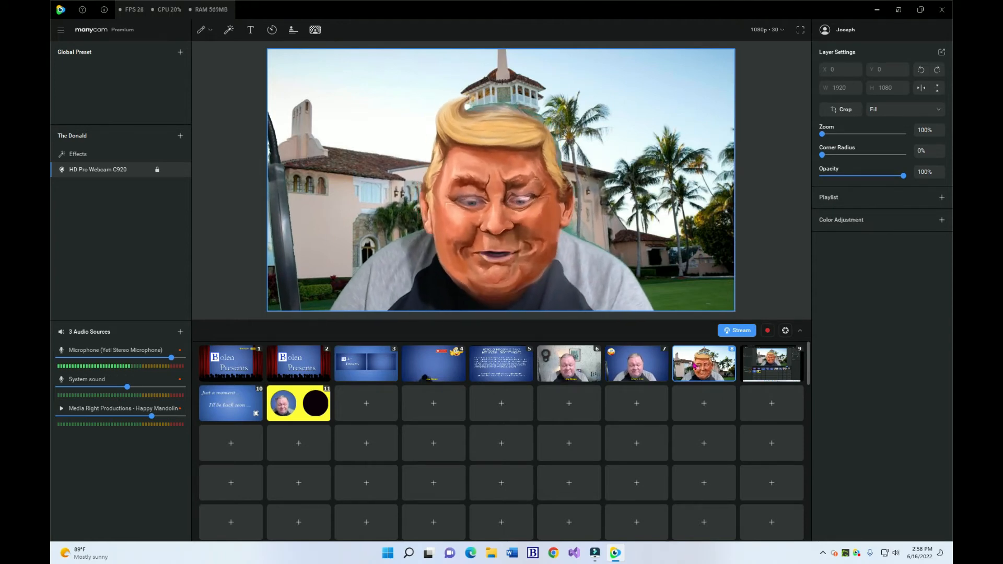
left_click(446, 372)
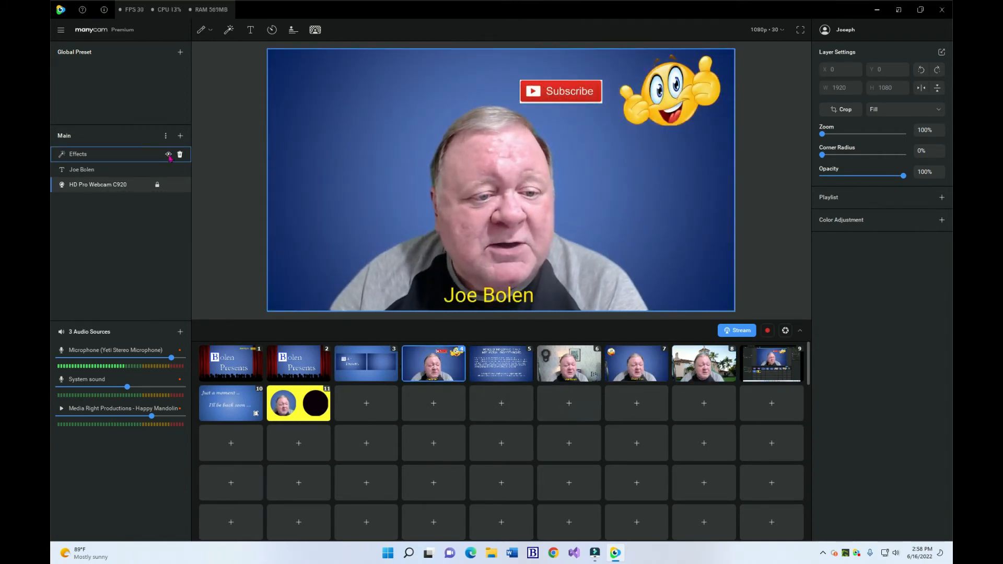
left_click(169, 154)
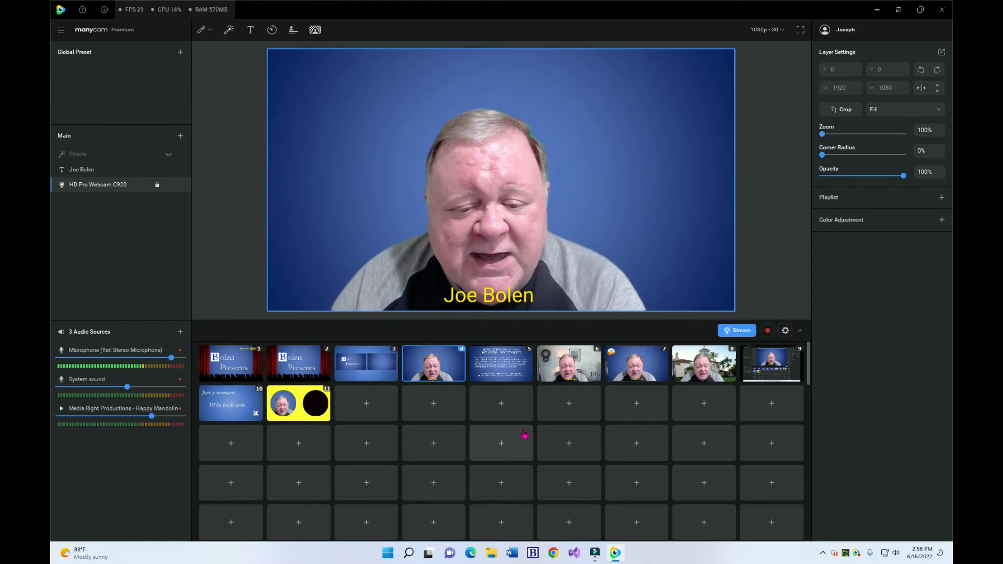
Make presets 5, 6 and 7 live one after another with a transition.
mouse_move(521, 360)
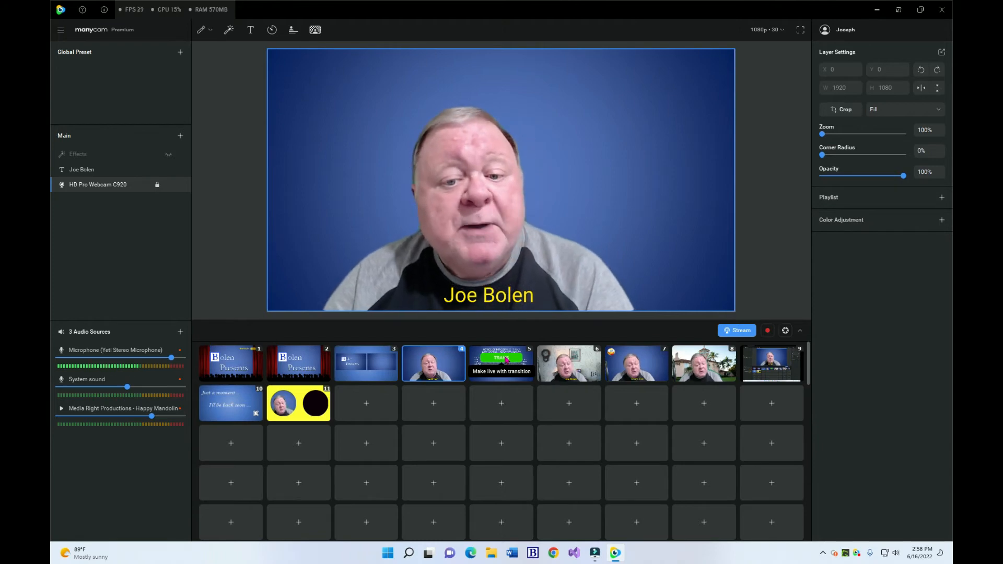
left_click(506, 360)
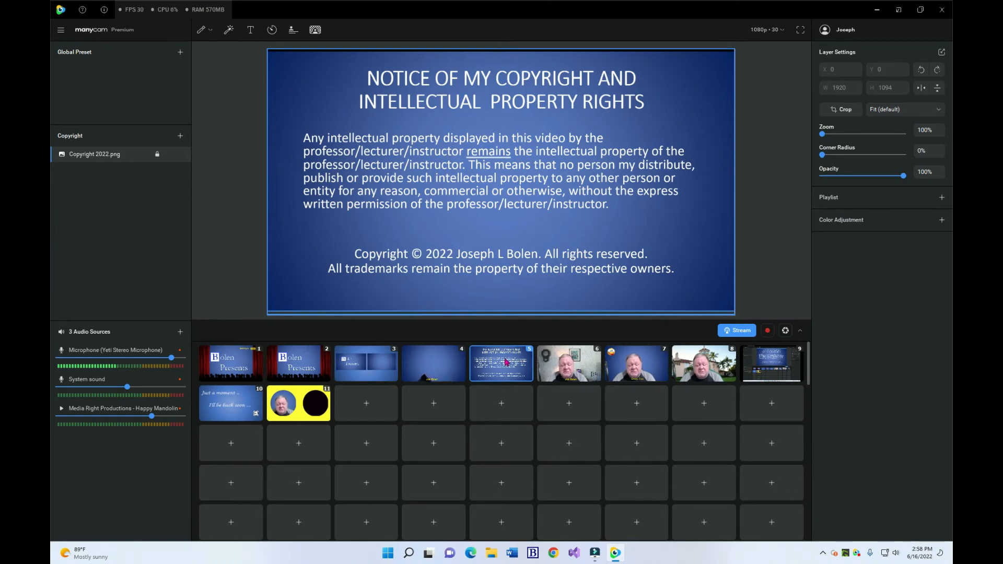
mouse_move(574, 364)
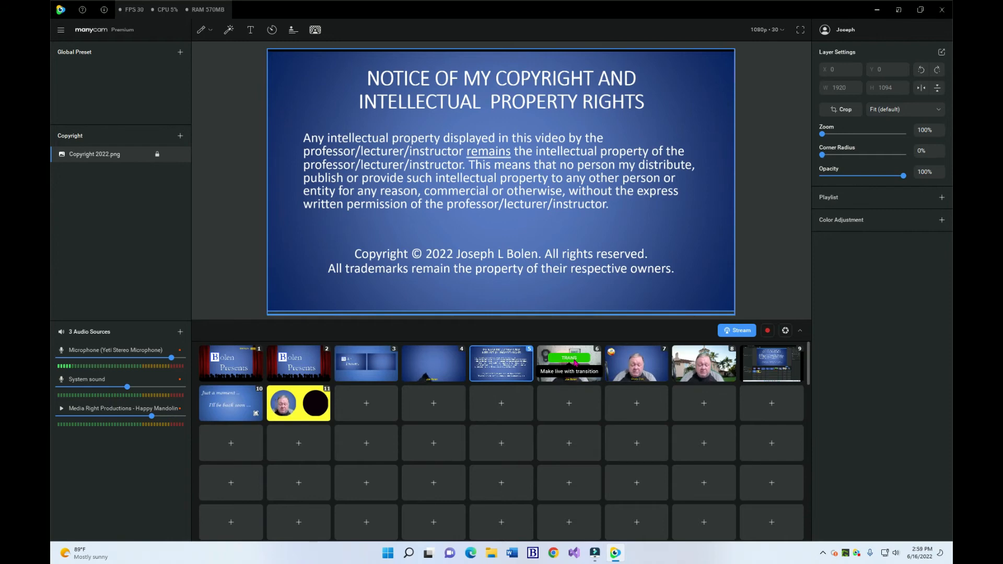
left_click(575, 361)
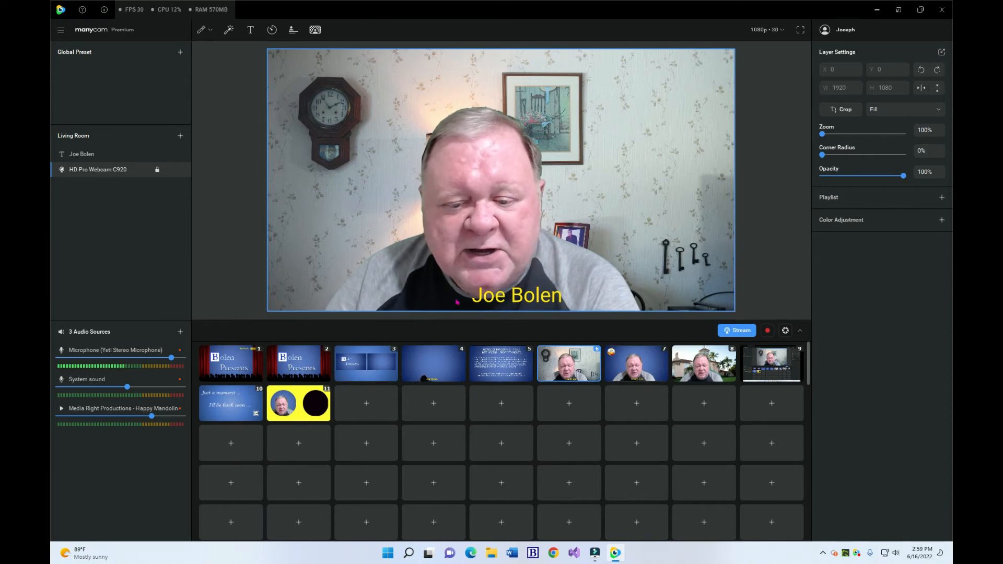
mouse_move(641, 361)
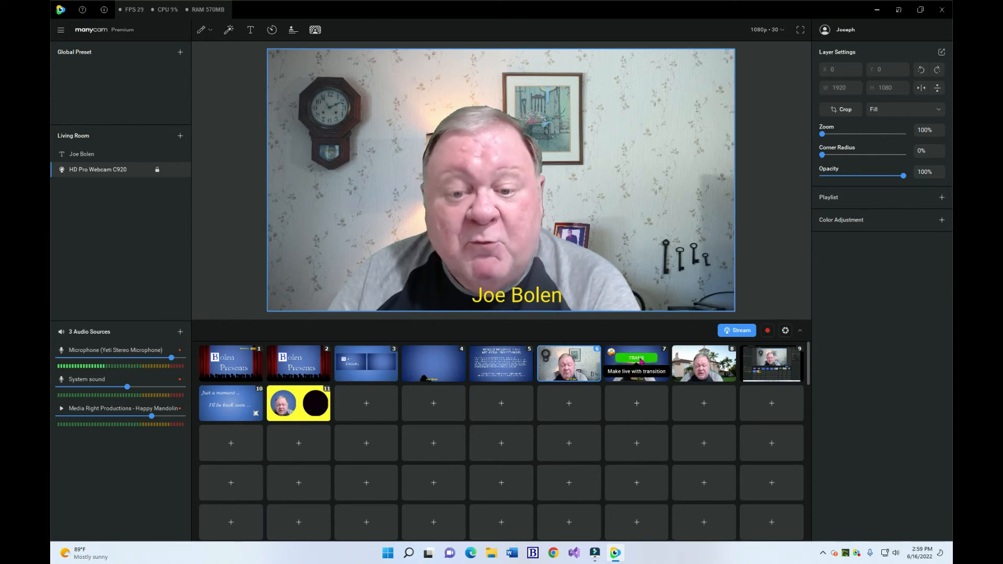
left_click(640, 361)
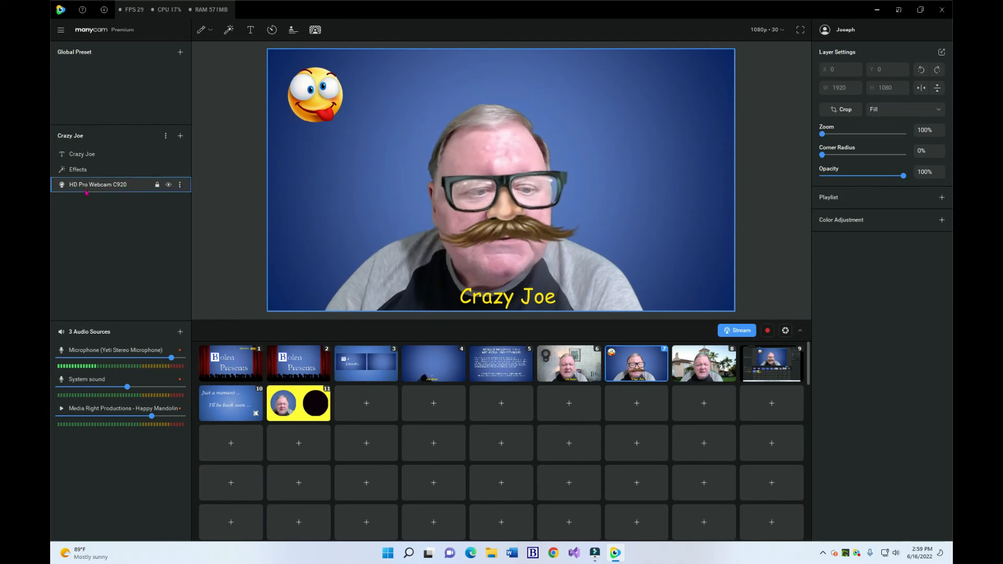
Switch preset 7's Glasses Nose Moustache and Crazy Emoji effects off and on, and select its name text layer.
left_click(78, 169)
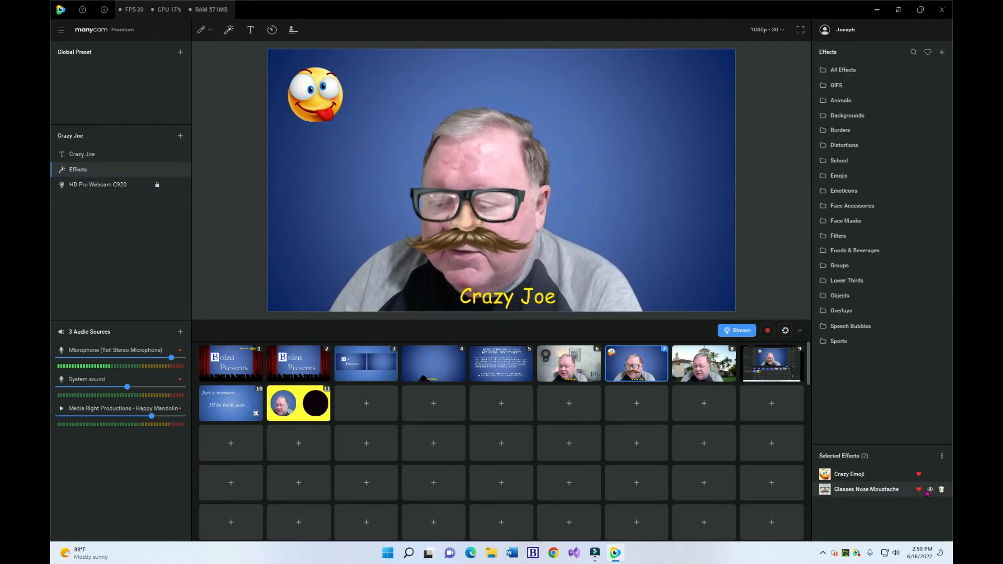
left_click(930, 490)
left_click(930, 490)
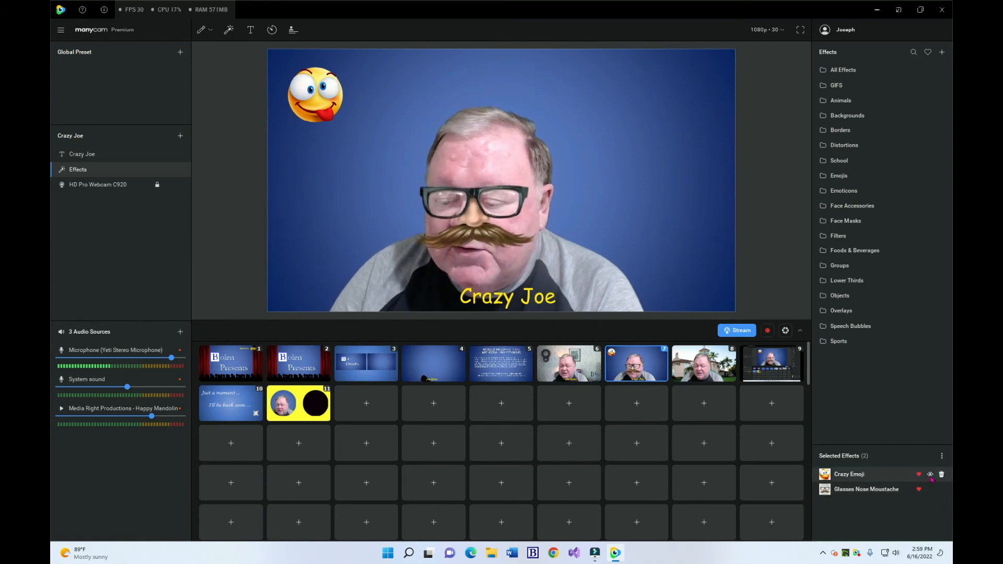
left_click(931, 475)
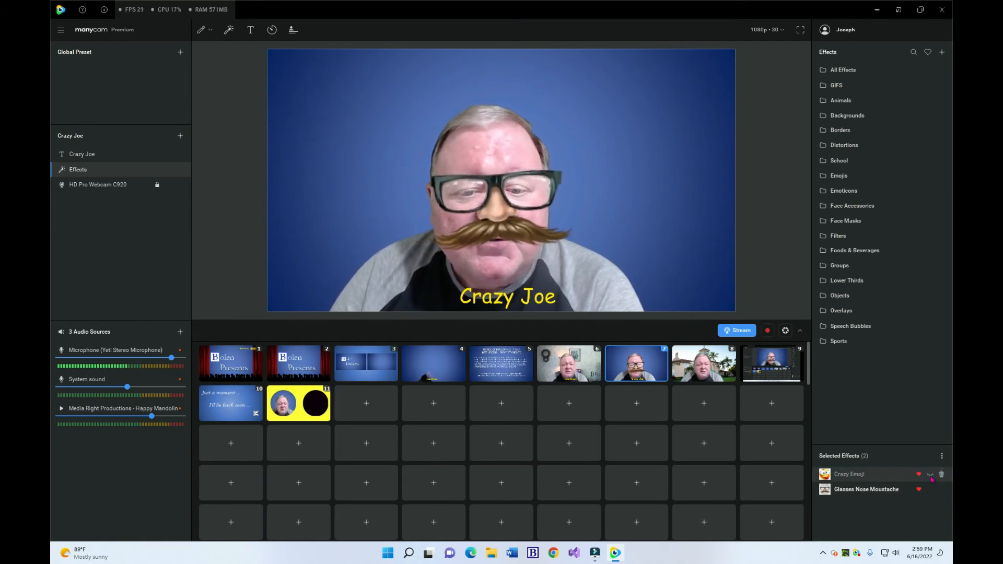
left_click(931, 476)
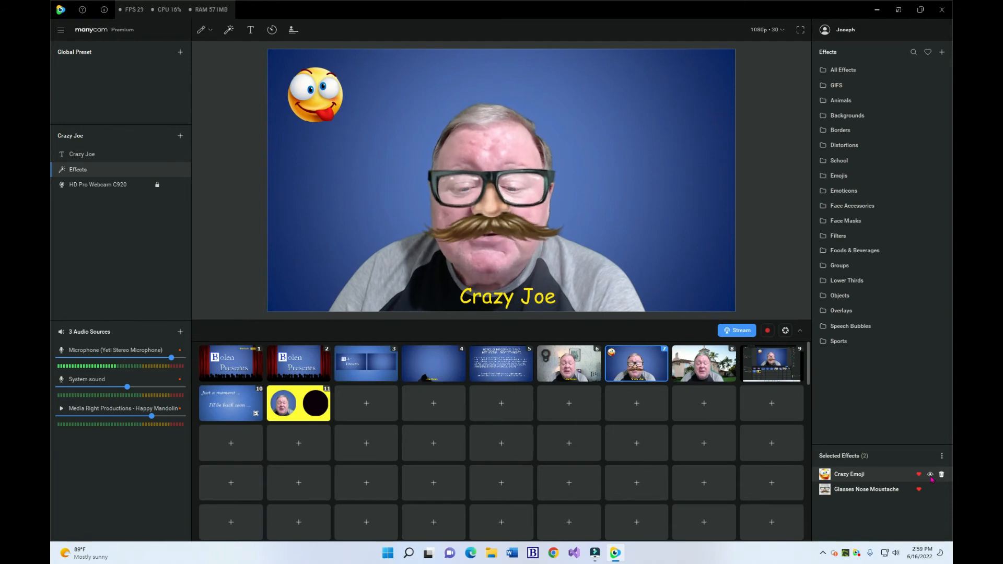
left_click(94, 156)
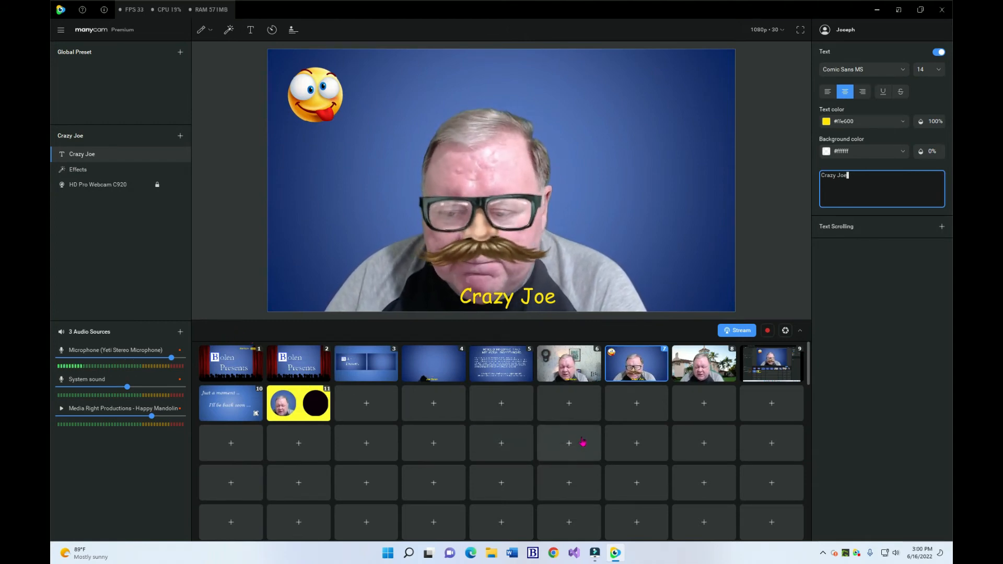
Make preset 10 and preset 11 live one after the other with a transition.
mouse_move(229, 400)
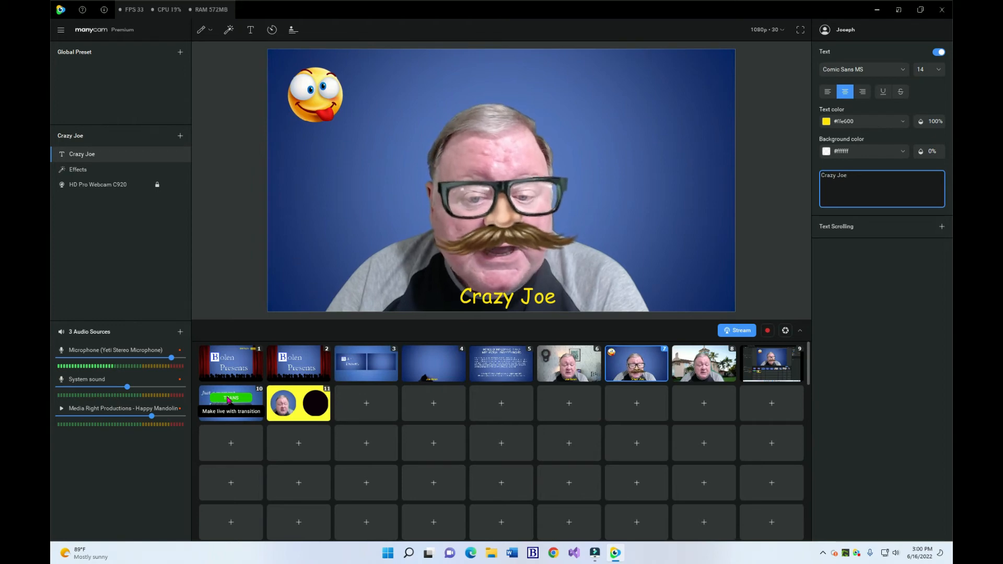
left_click(228, 400)
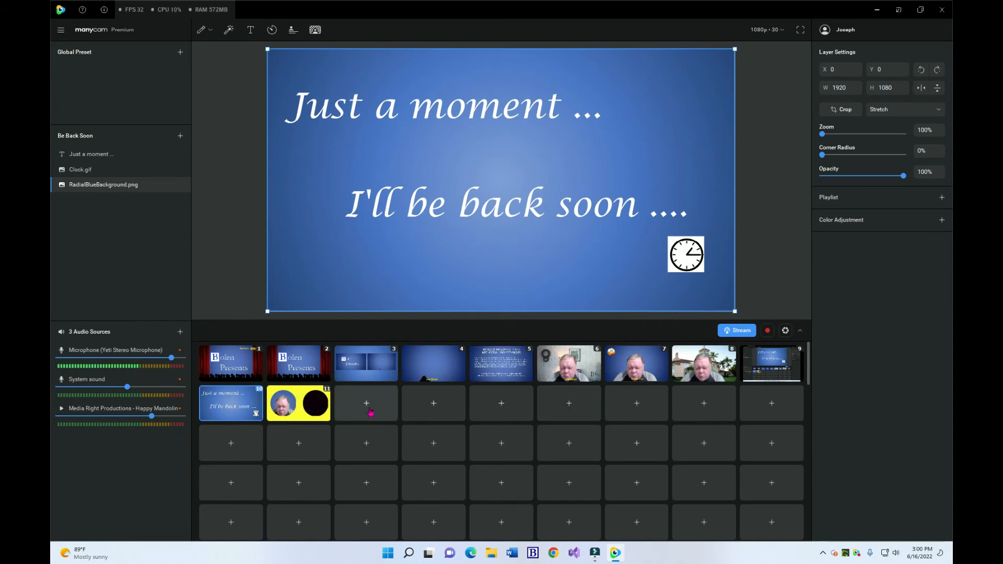
mouse_move(300, 401)
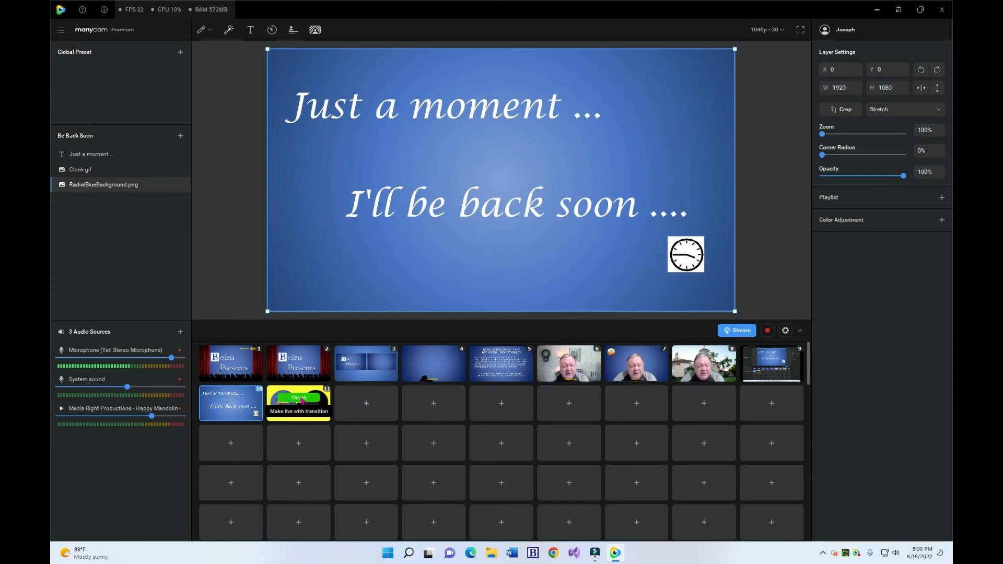
left_click(301, 399)
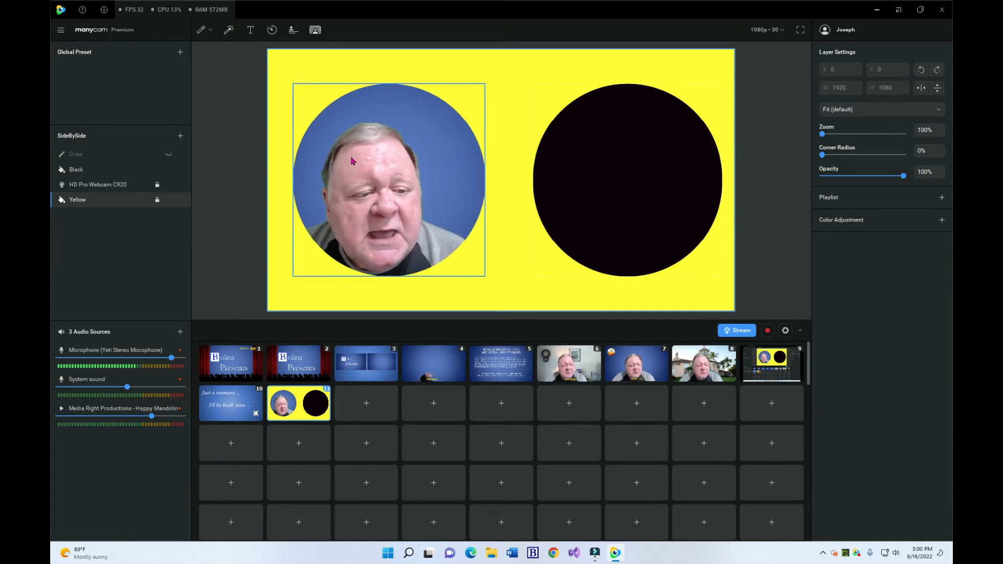
Set the zoom of preset 11's HD Pro Webcam C920 layer to 172% and select the black circle layer.
left_click(134, 186)
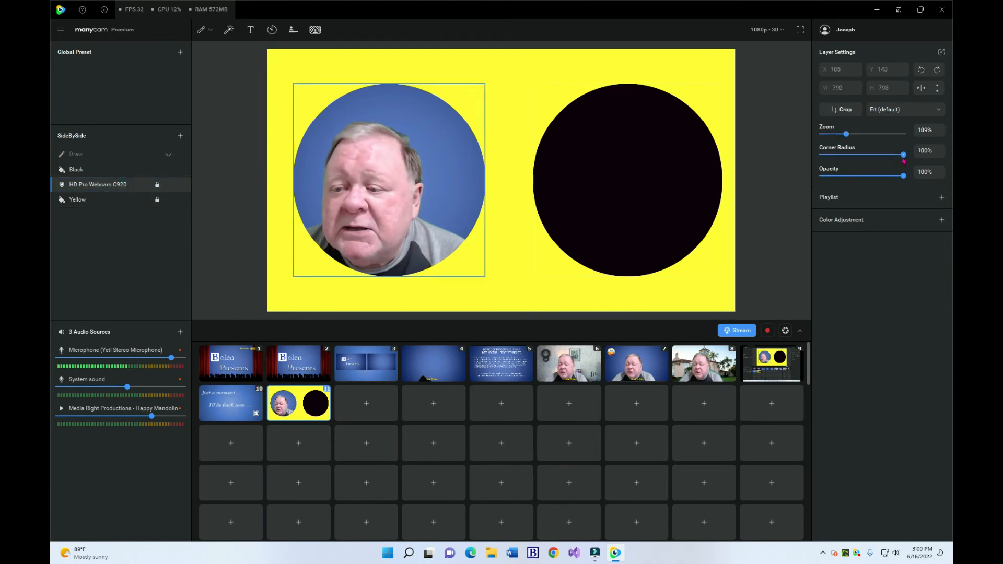
mouse_move(904, 155)
left_mouse_down()
mouse_move(830, 155)
mouse_move(848, 168)
mouse_move(907, 173)
left_mouse_up()
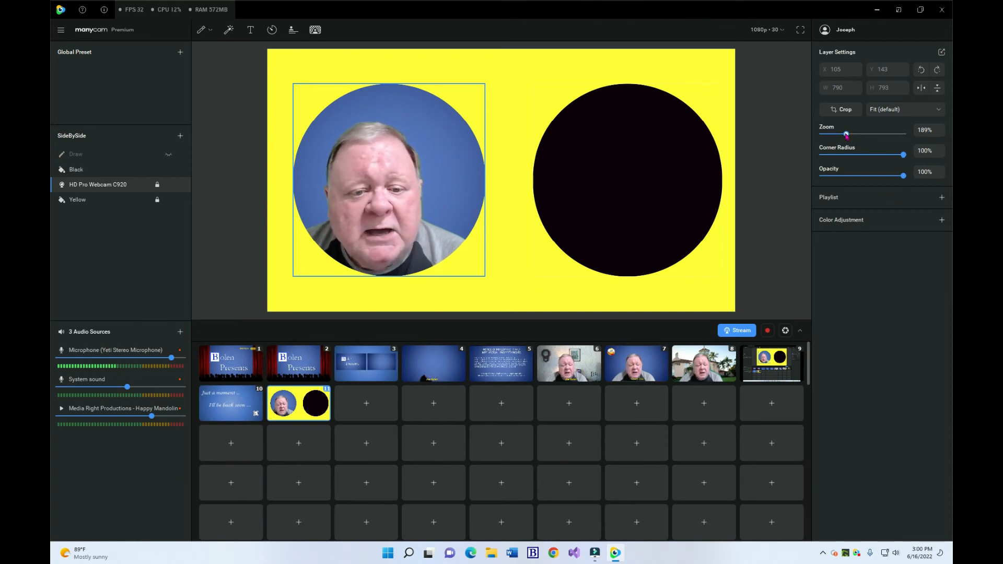
mouse_move(846, 135)
left_mouse_down()
mouse_move(824, 138)
mouse_move(843, 142)
left_mouse_up()
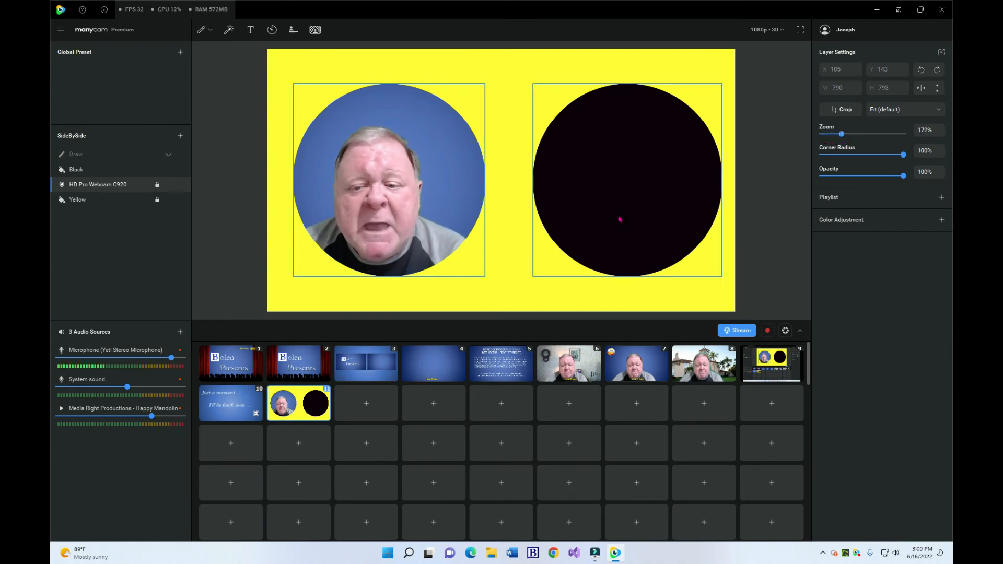
left_click(626, 183)
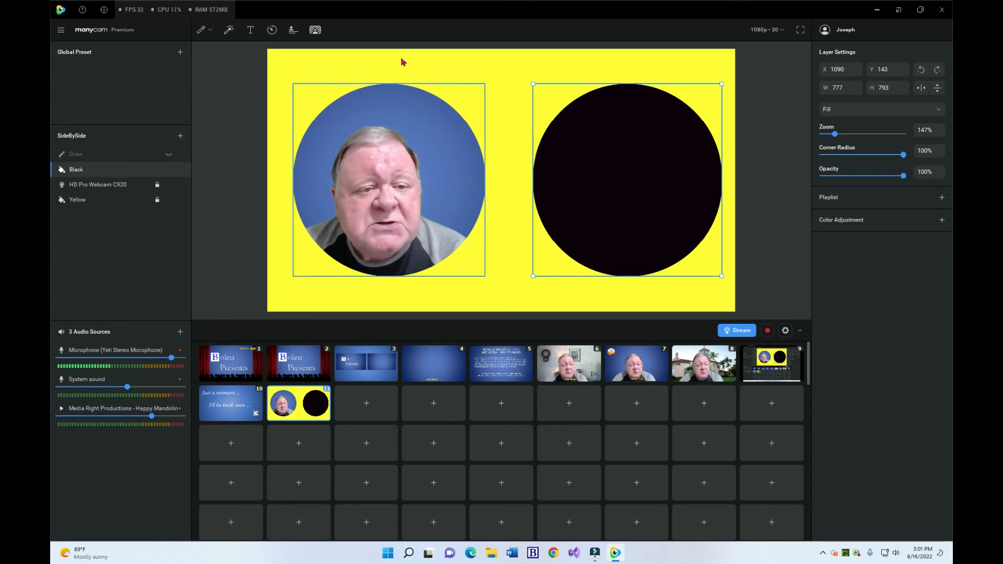
Draw a cartoon face with eyebrows, eyes, nose, mouth and ears on the black circle using the pencil in yellow #ffe600.
left_click(211, 35)
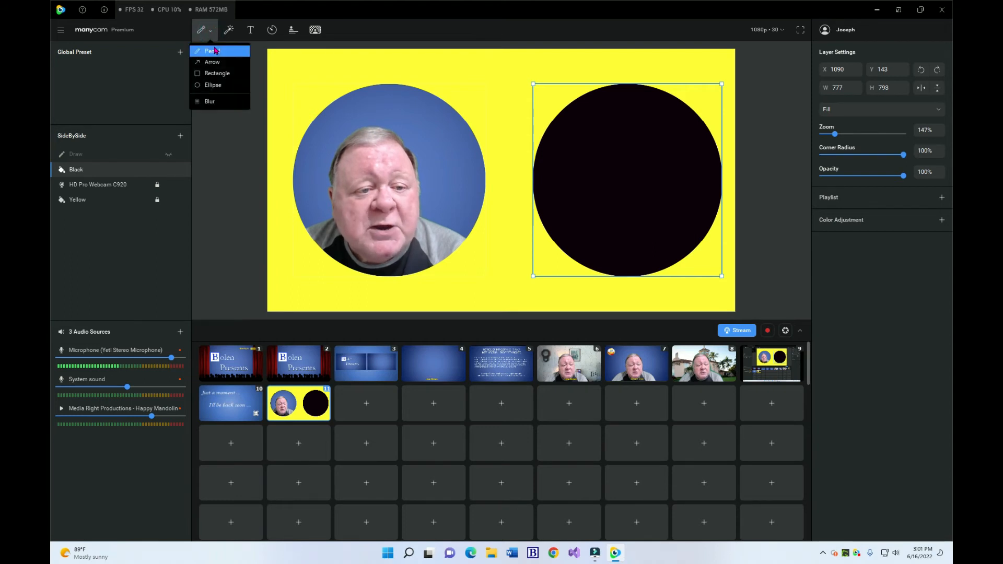
left_click(213, 52)
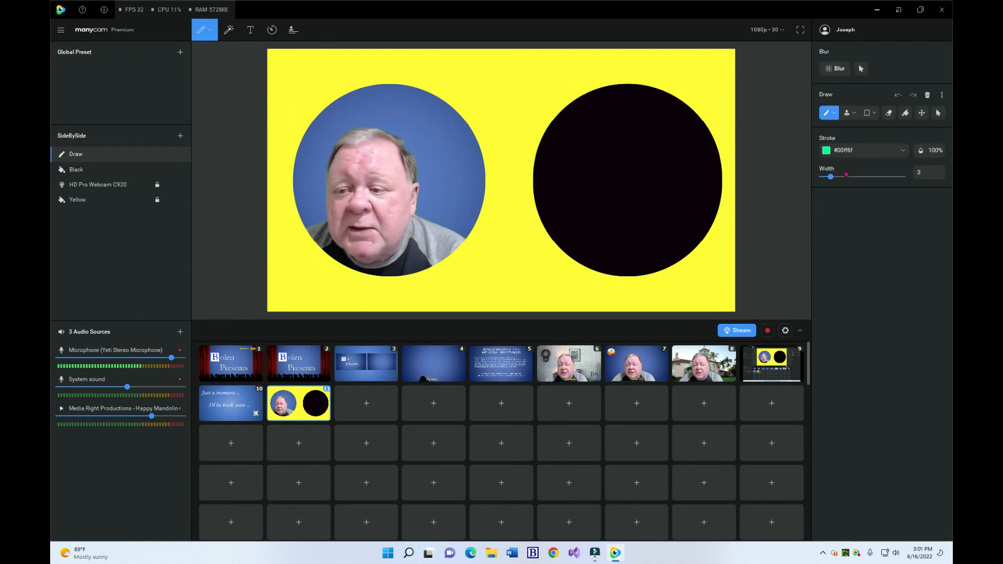
left_click(903, 152)
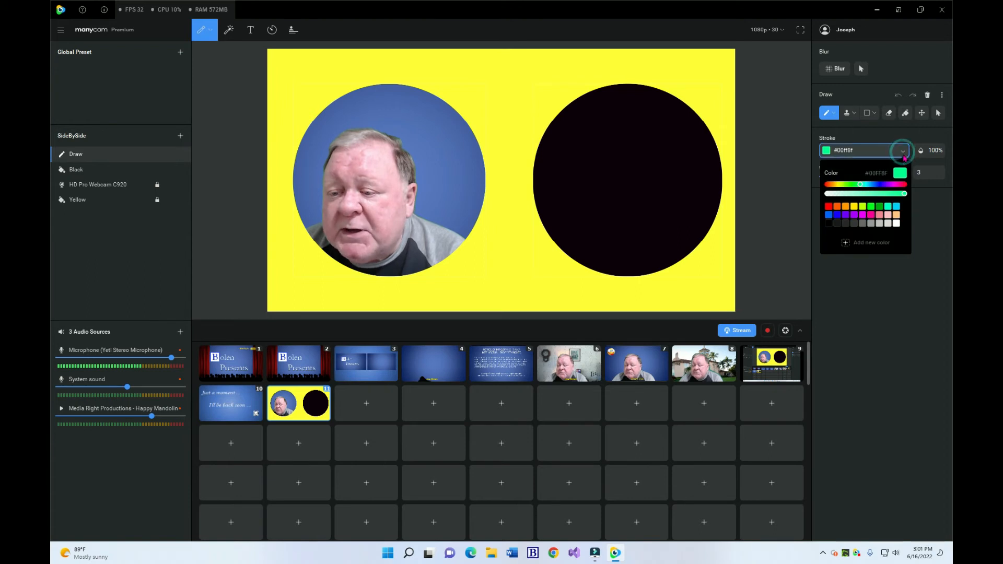
left_click(854, 207)
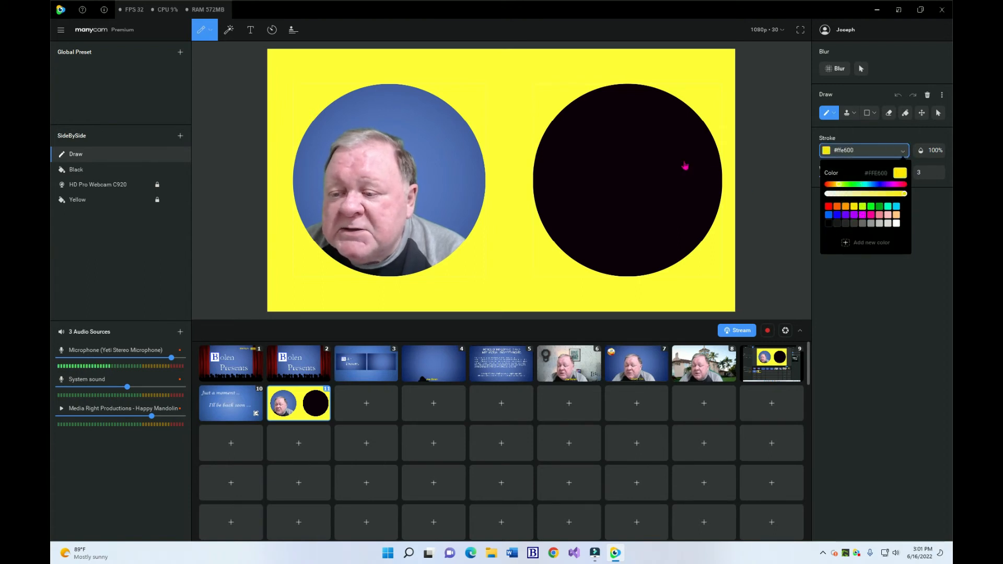
left_click(559, 156)
left_click_drag(586, 144, 683, 148)
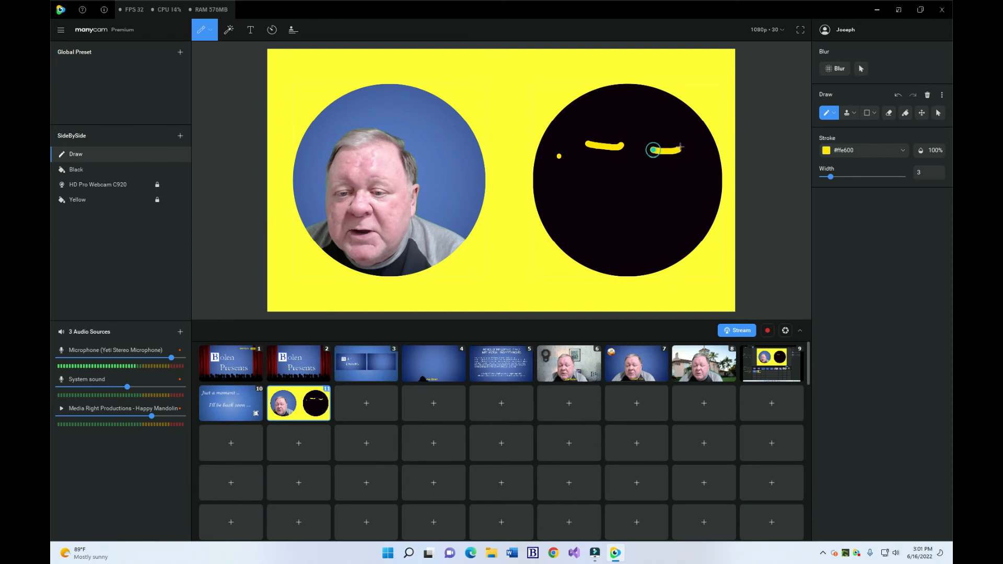
left_click(613, 163)
mouse_move(674, 172)
left_mouse_down()
mouse_move(652, 205)
mouse_move(637, 205)
mouse_move(664, 228)
left_mouse_up()
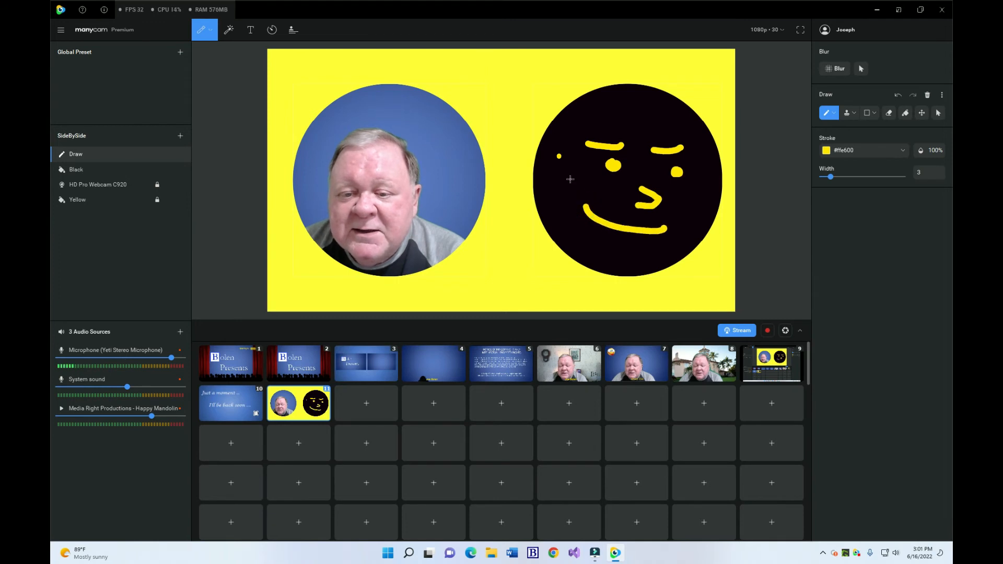
mouse_move(559, 155)
left_mouse_down()
mouse_move(545, 157)
mouse_move(539, 175)
left_mouse_up()
left_click_drag(715, 176, 712, 195)
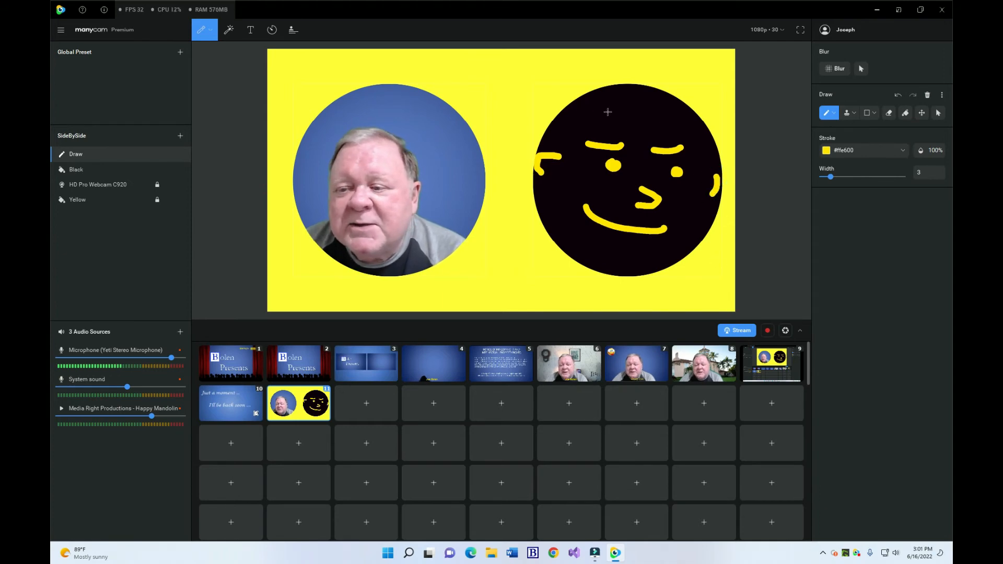
Draw green #00ff19 hair across the top of the cartoon face and clear the whole drawing.
left_click(903, 154)
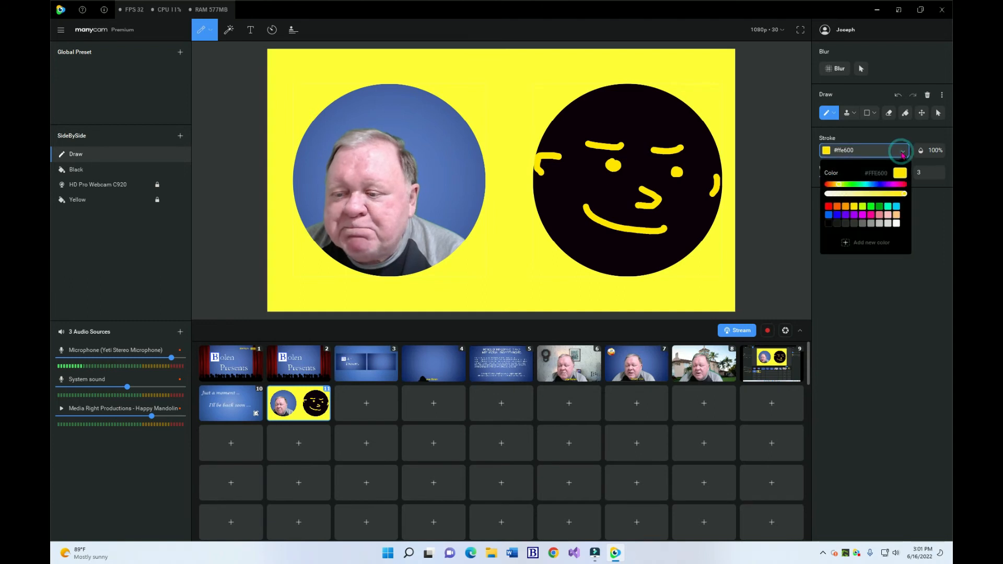
left_click(871, 207)
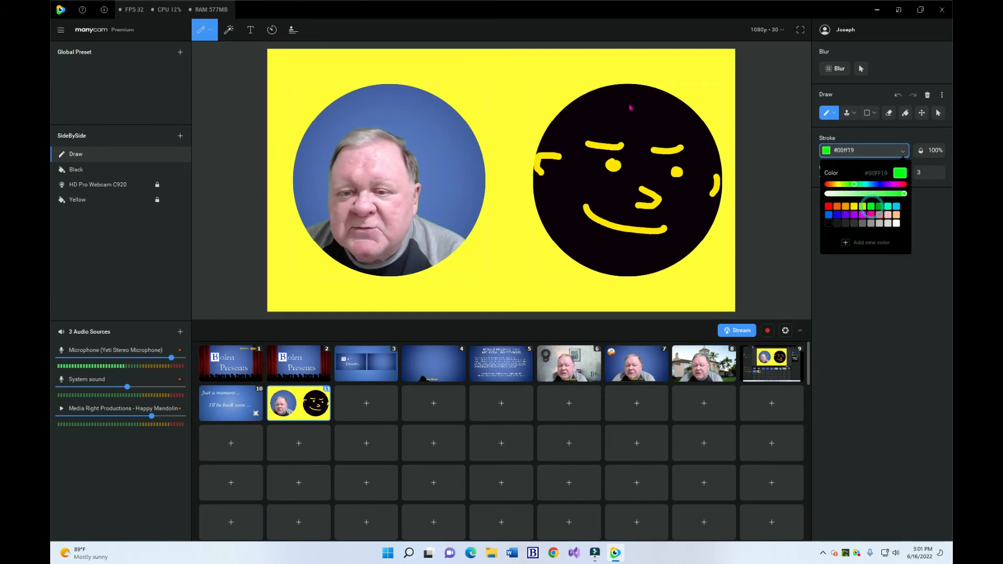
mouse_move(569, 116)
left_mouse_down()
mouse_move(563, 110)
mouse_move(624, 96)
left_mouse_up()
mouse_move(638, 102)
left_mouse_down()
mouse_move(695, 120)
mouse_move(641, 89)
mouse_move(653, 85)
mouse_move(585, 109)
left_mouse_up()
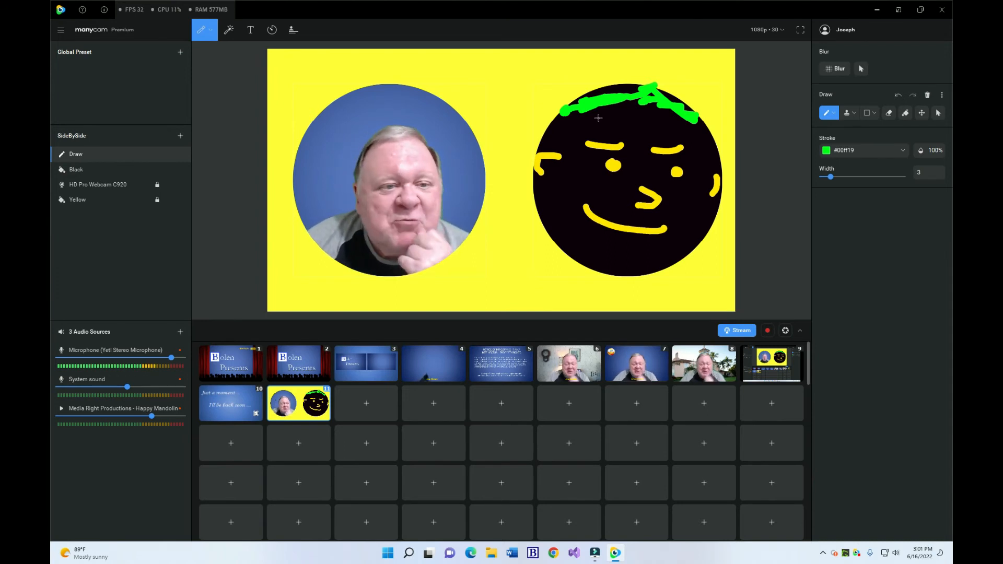
left_click(928, 95)
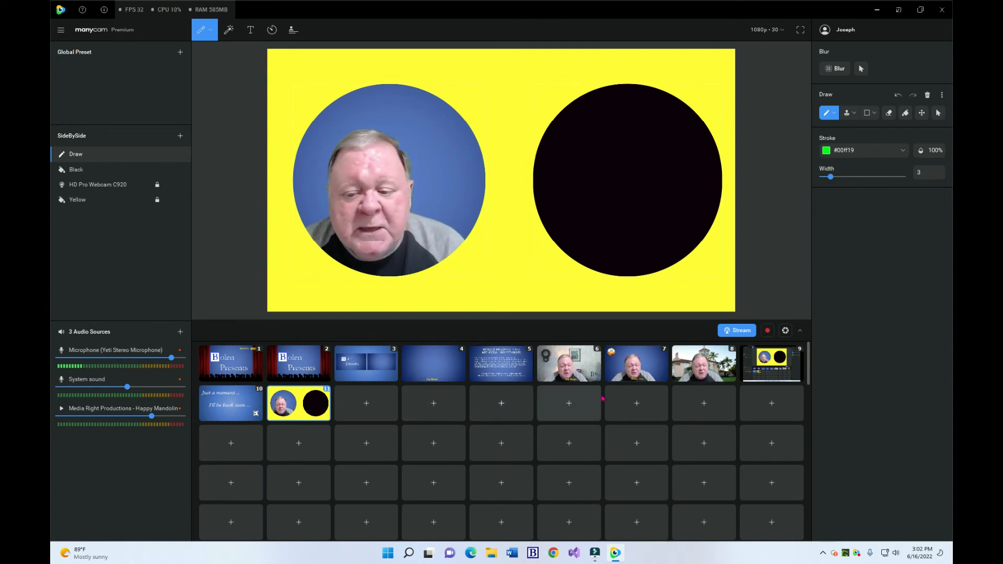
Make the screen-capture preset 9 live, collapse the main window to the compact floating toolbar and reveal that toolbar.
mouse_move(785, 360)
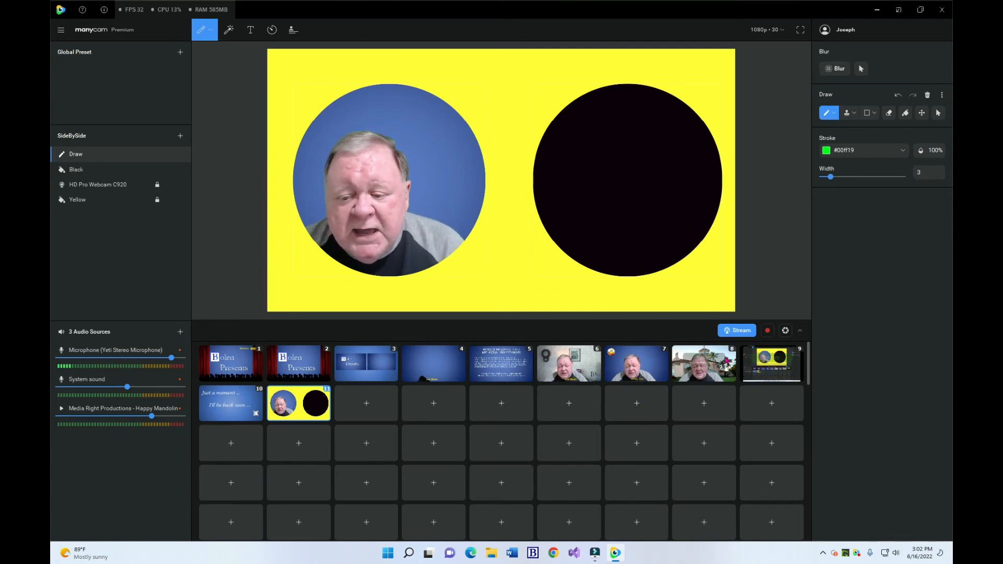
left_click(776, 360)
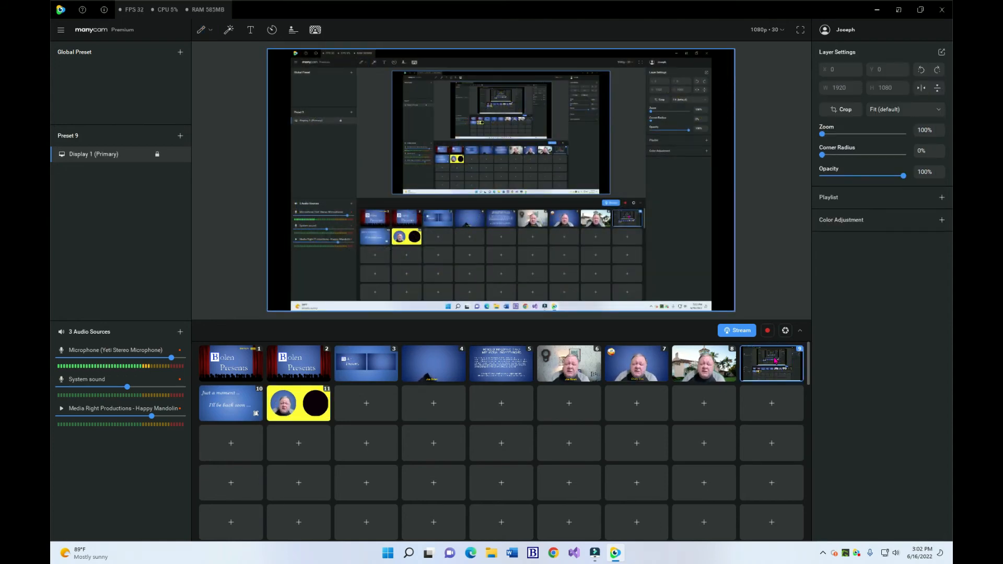
left_click(898, 11)
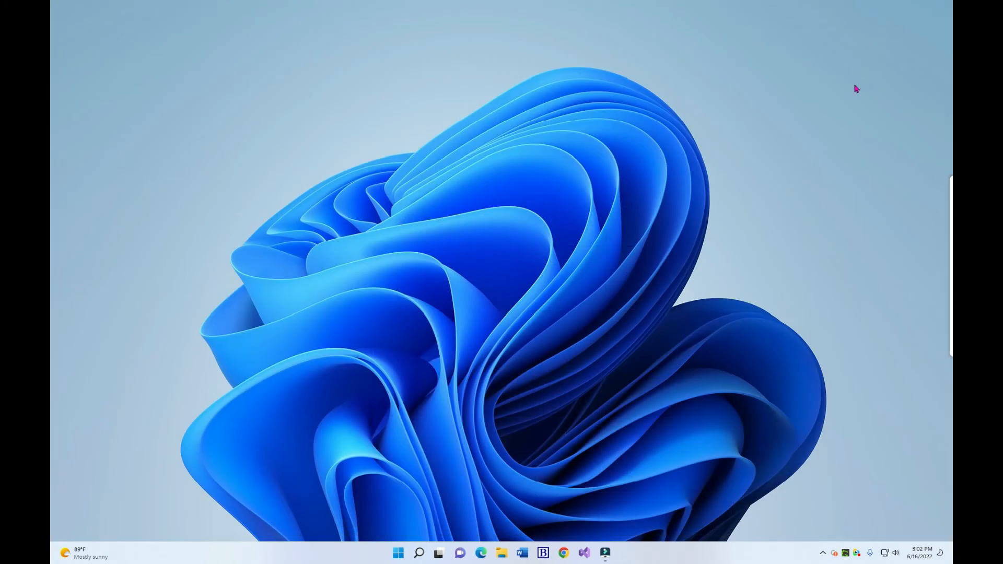
mouse_move(951, 247)
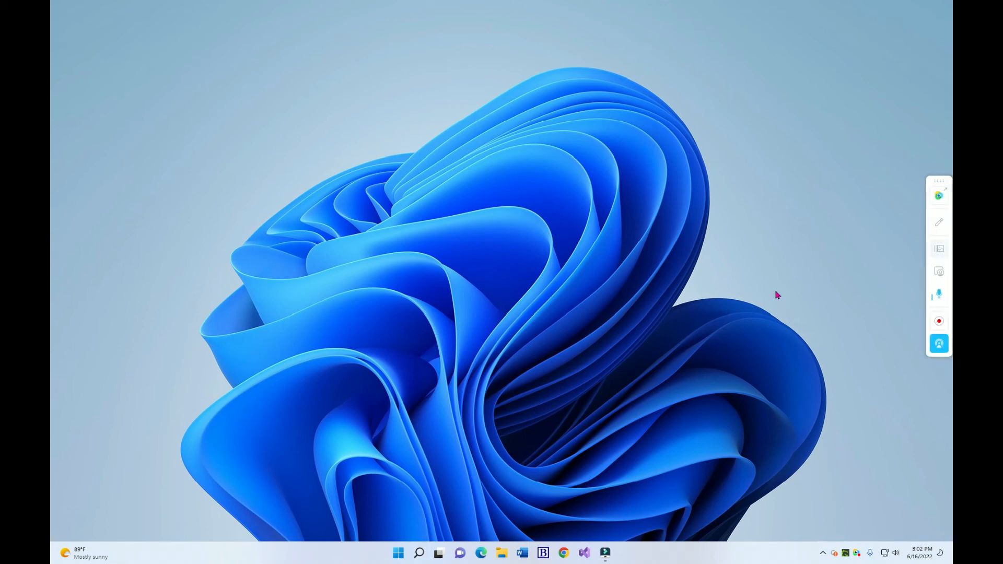
Show the desktop icons and hide them again.
right_click(544, 309)
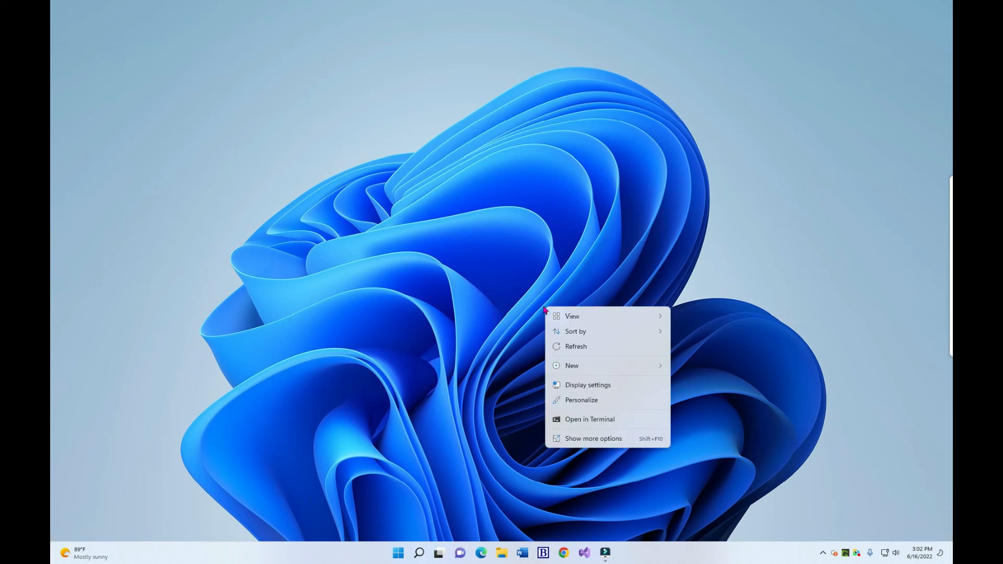
mouse_move(647, 321)
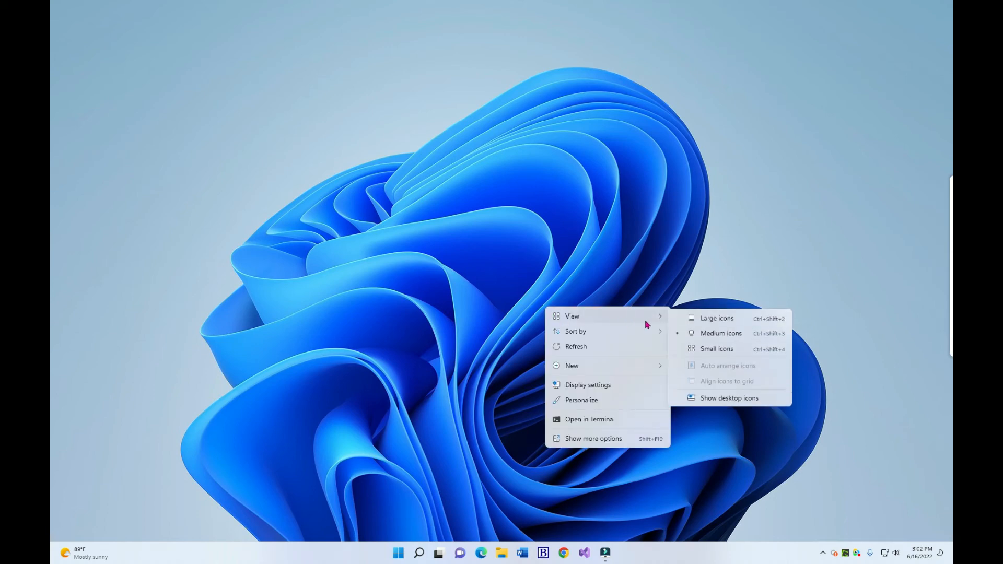
left_click(725, 398)
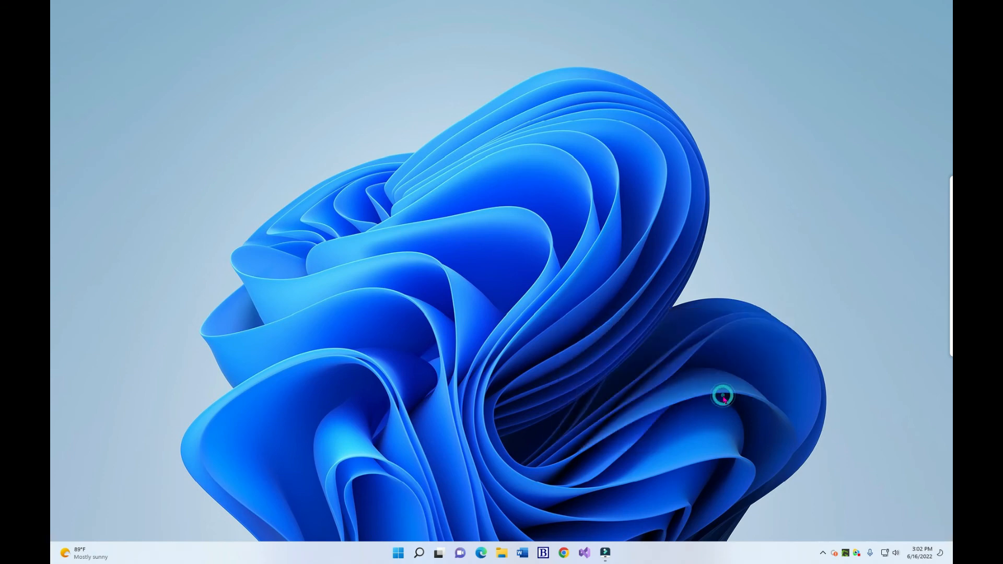
right_click(624, 279)
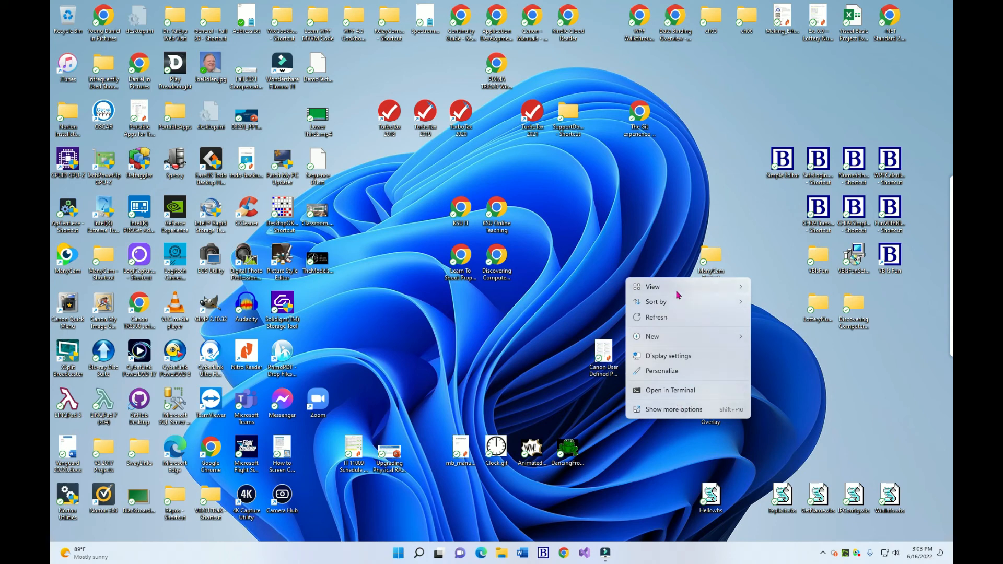
mouse_move(680, 294)
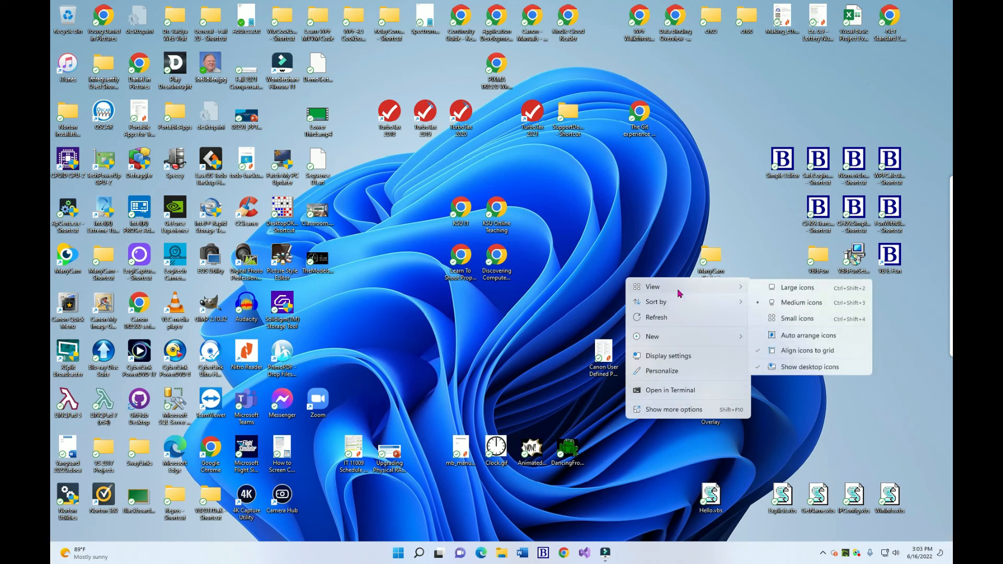
left_click(783, 367)
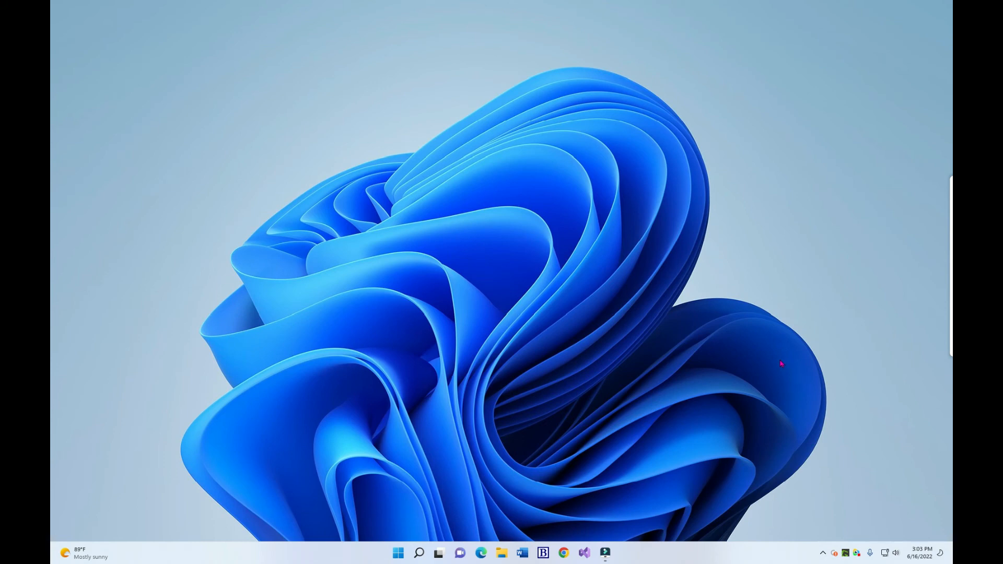
Open the list of presets from the floating toolbar and look over the thumbnails.
mouse_move(951, 192)
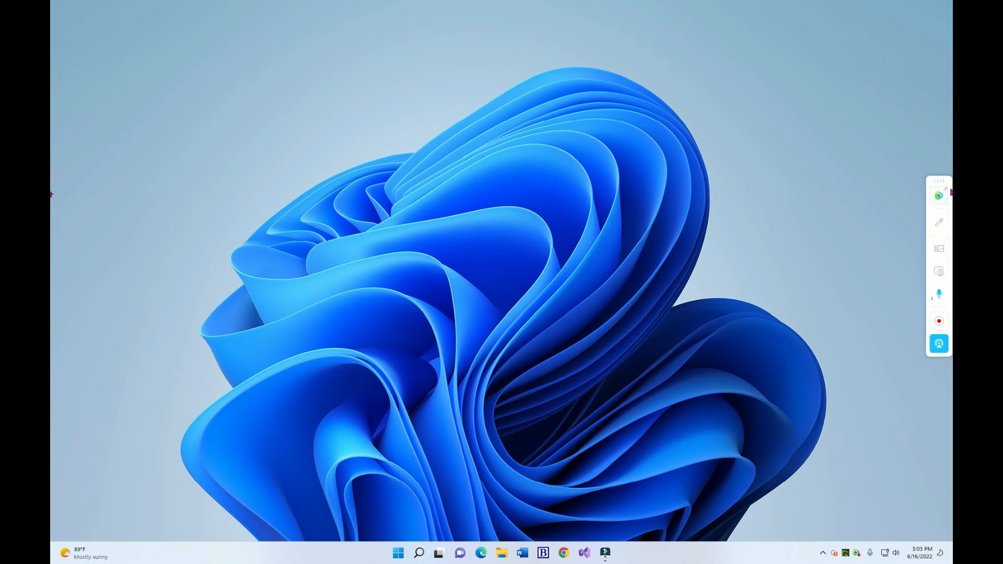
left_click(940, 252)
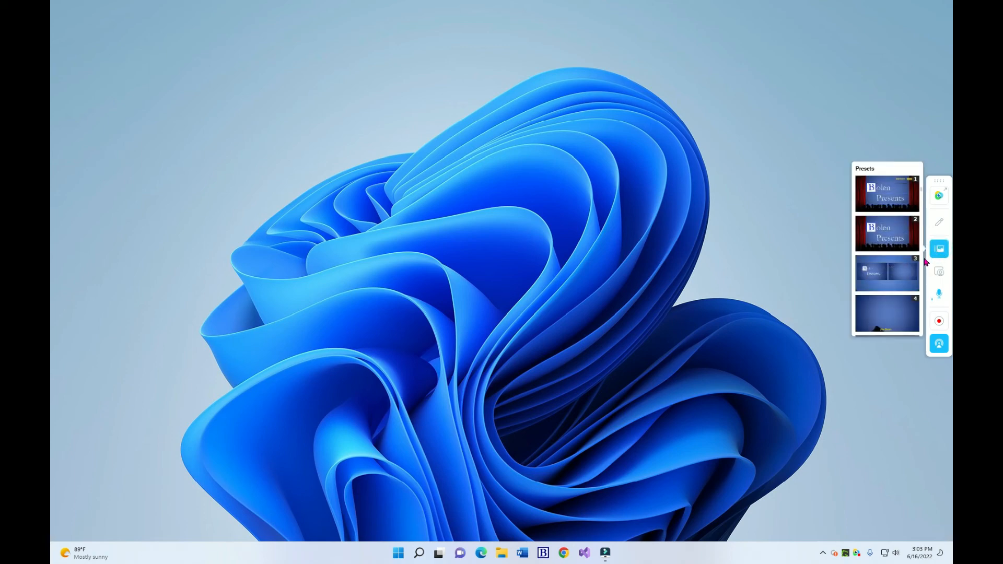
mouse_move(892, 316)
Open the on-screen drawing tools and stamp a trail of red hearts in an arc across the desktop.
left_click(939, 225)
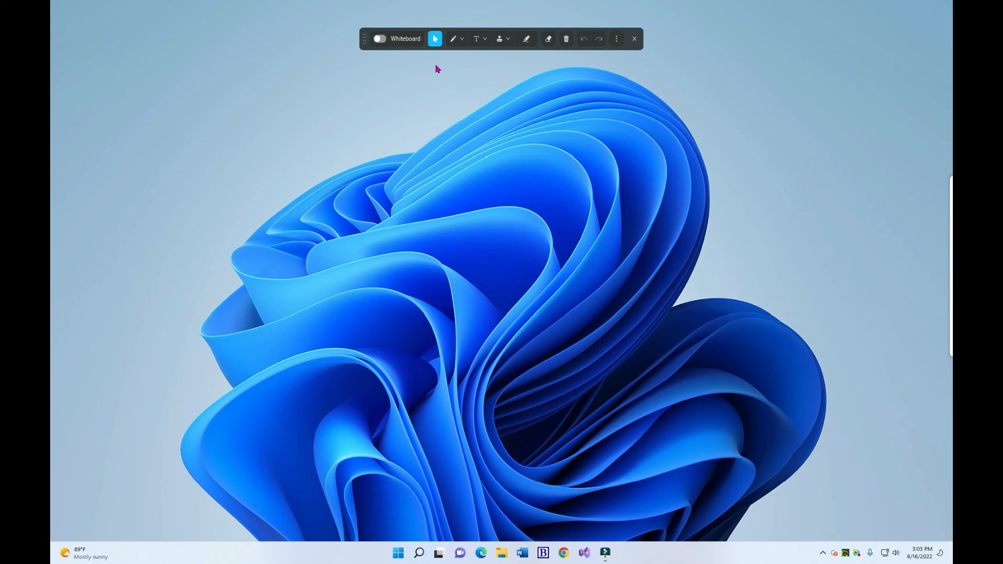
left_click(508, 42)
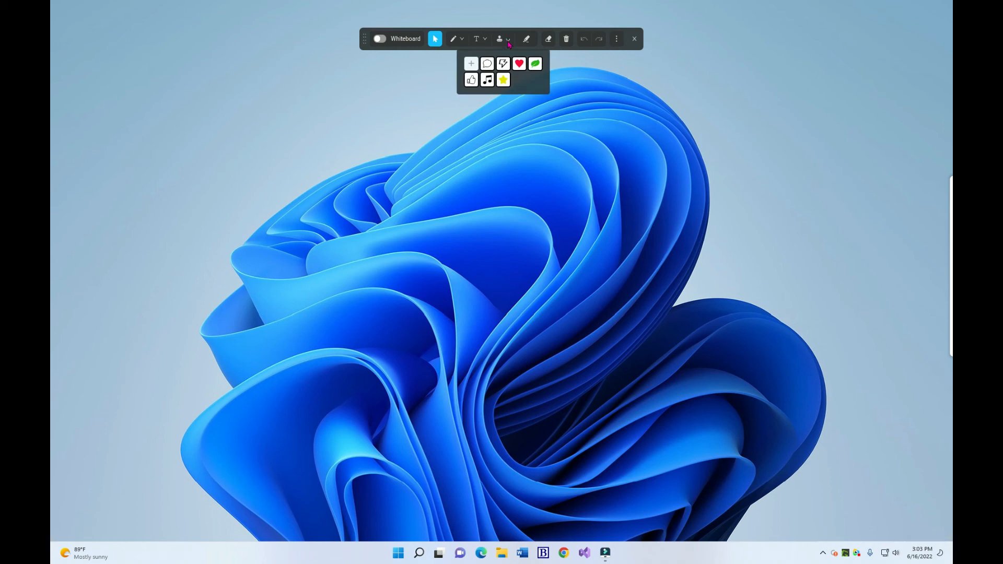
left_click(519, 64)
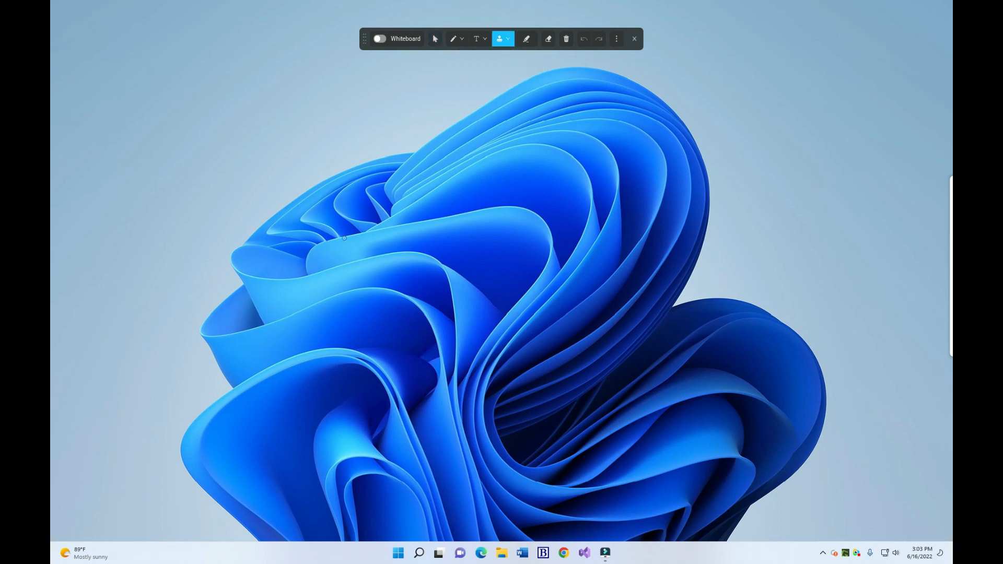
mouse_move(345, 238)
left_mouse_down()
mouse_move(530, 124)
mouse_move(645, 150)
mouse_move(718, 215)
mouse_move(706, 234)
left_mouse_up()
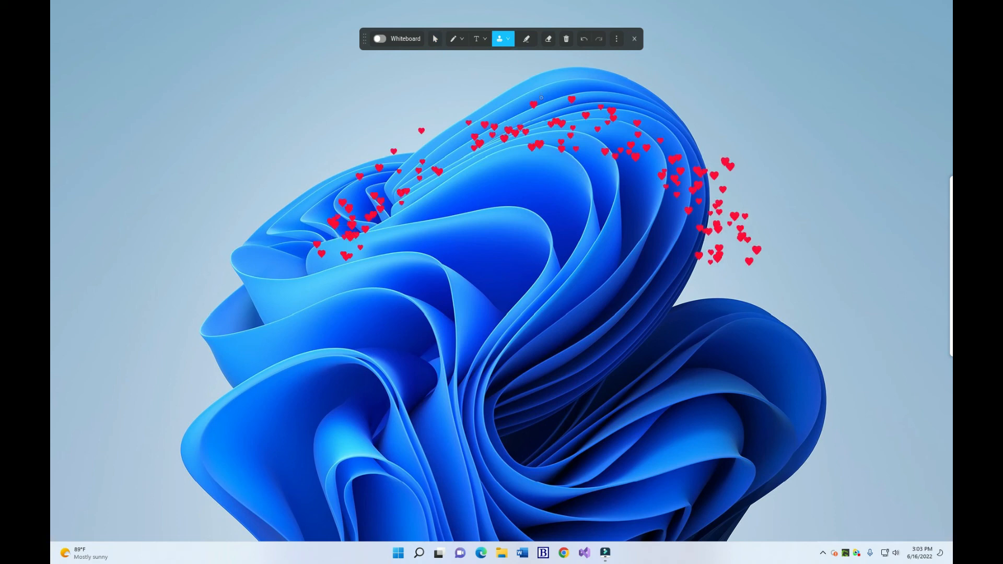
Change the stamp to the yellow star and stamp a curved trail of stars across the desktop below the hearts.
left_click(510, 39)
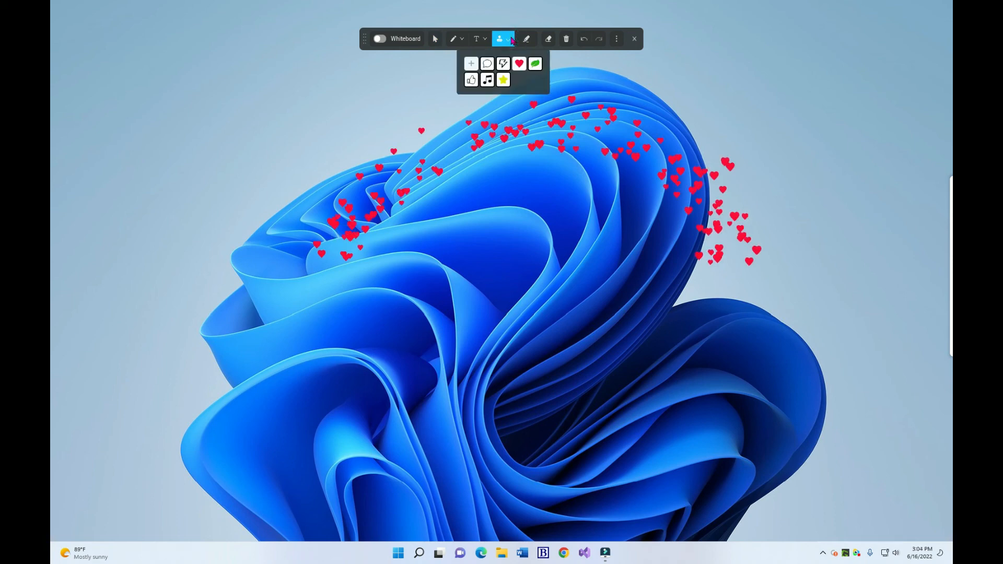
left_click(503, 80)
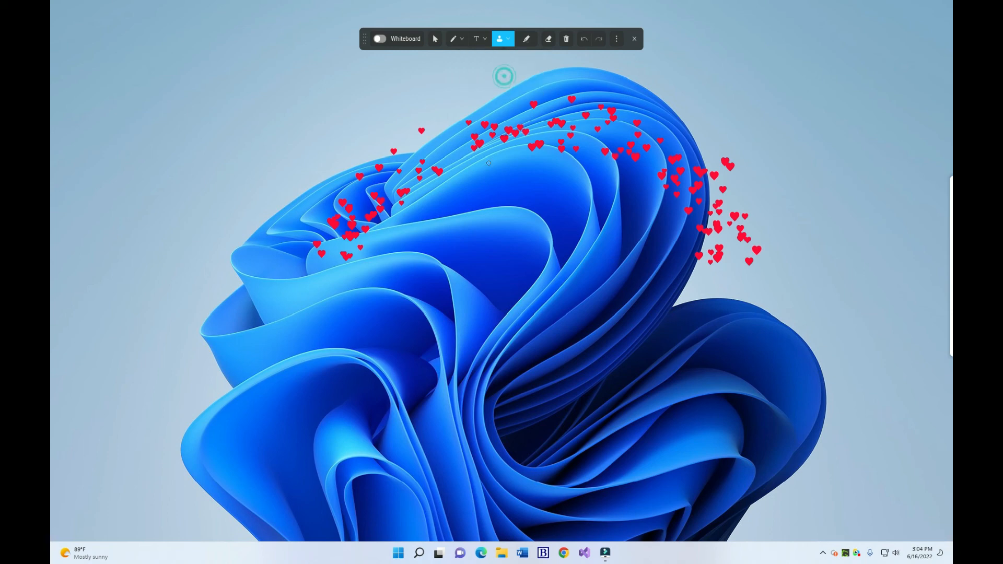
mouse_move(347, 290)
left_mouse_down()
mouse_move(415, 348)
mouse_move(648, 365)
mouse_move(700, 351)
left_mouse_up()
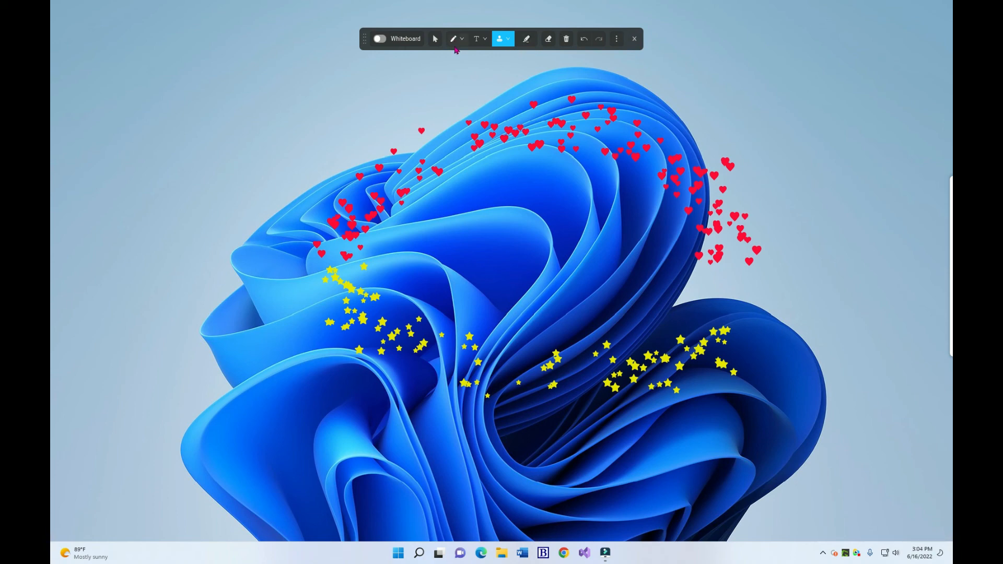
Look over the text tool's colour and font options and the pen's colour, thickness and opacity options.
left_click(484, 41)
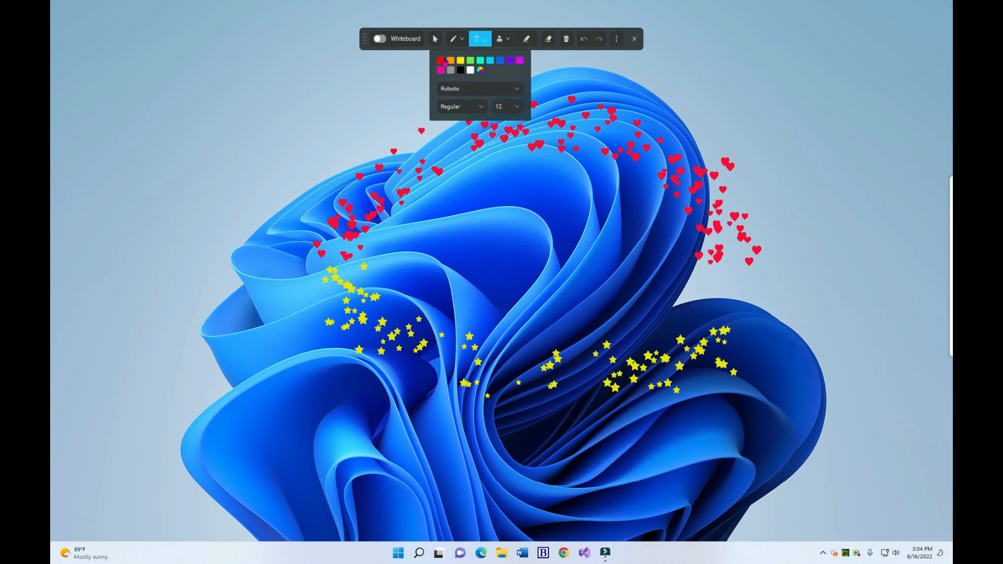
left_click(463, 40)
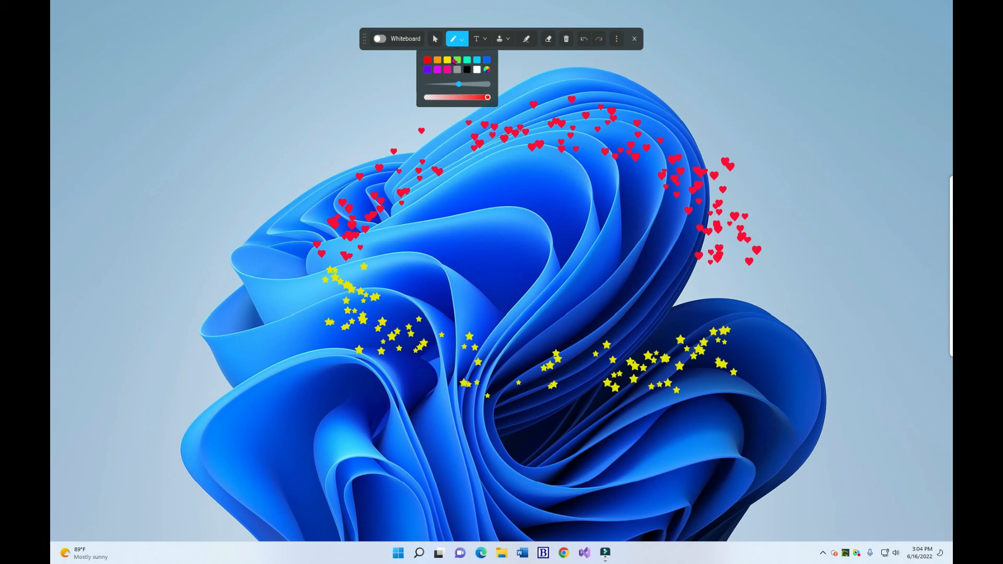
Switch on the whiteboard, then reposition and enlarge its window to cover nearly the whole desktop.
left_click(382, 41)
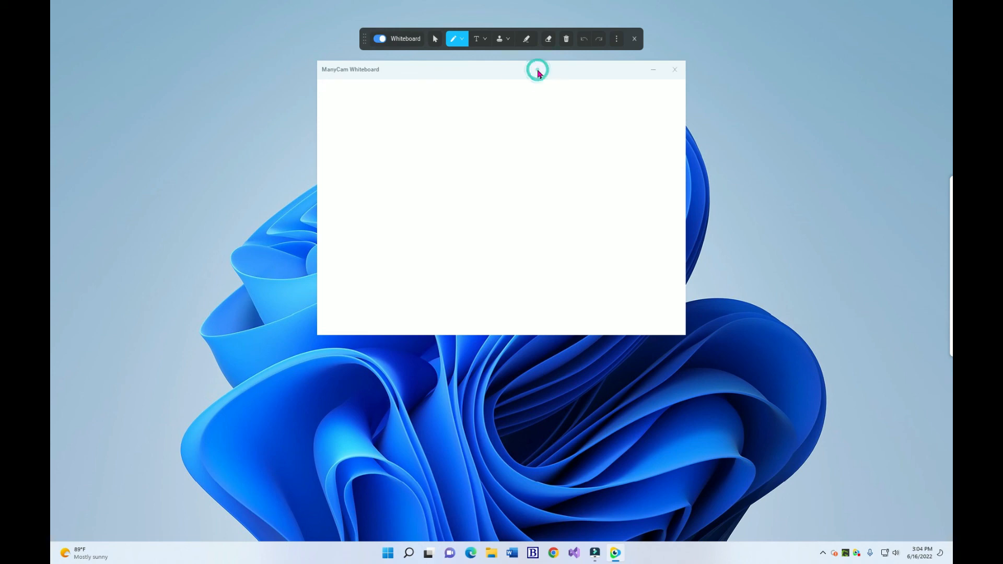
left_click_drag(537, 72, 271, 62)
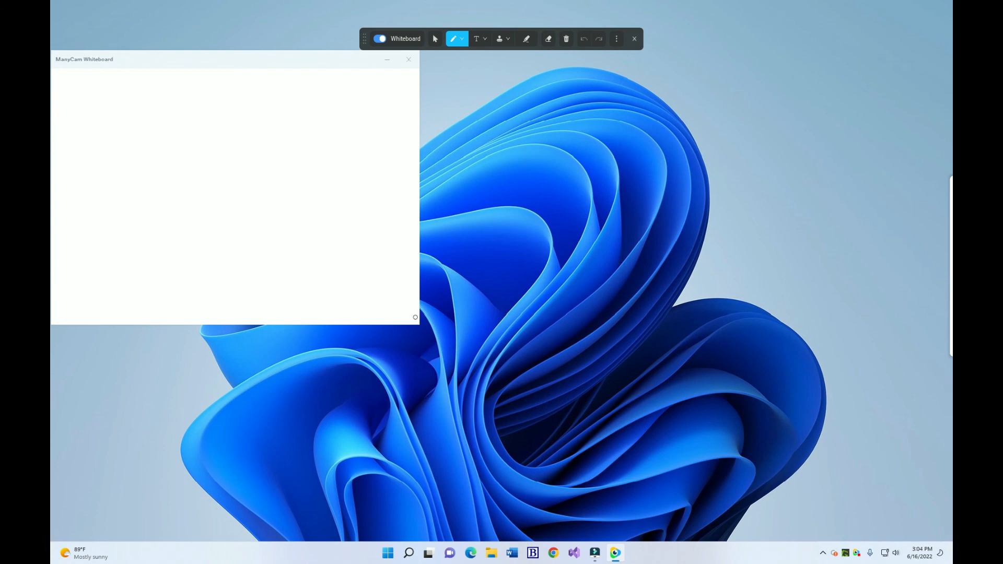
left_click_drag(419, 324, 950, 542)
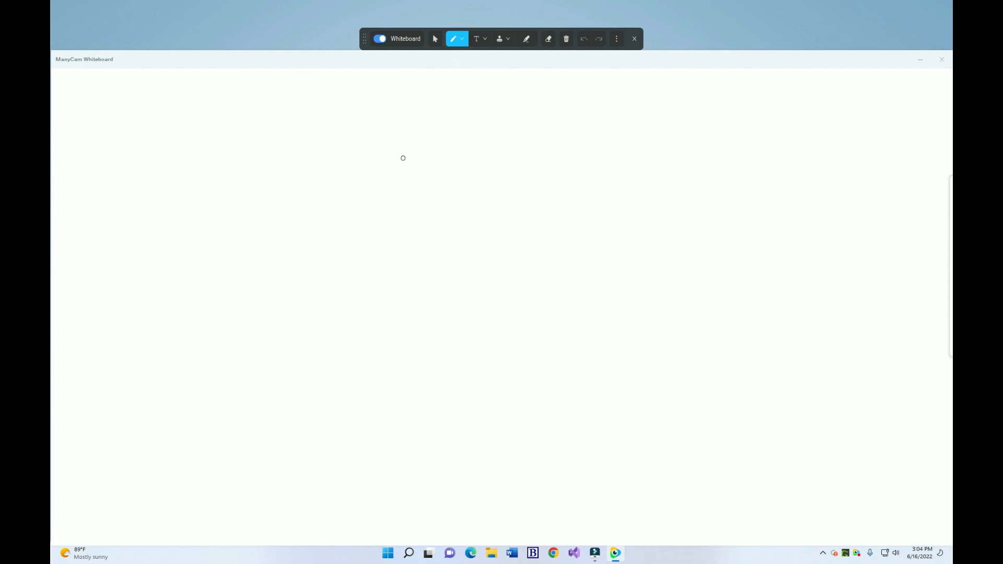
Draw a red tic-tac-toe grid with the pen on the whiteboard and scribble a small mark in its upper-left cell.
left_click_drag(417, 137, 366, 242)
left_click_drag(497, 114, 432, 240)
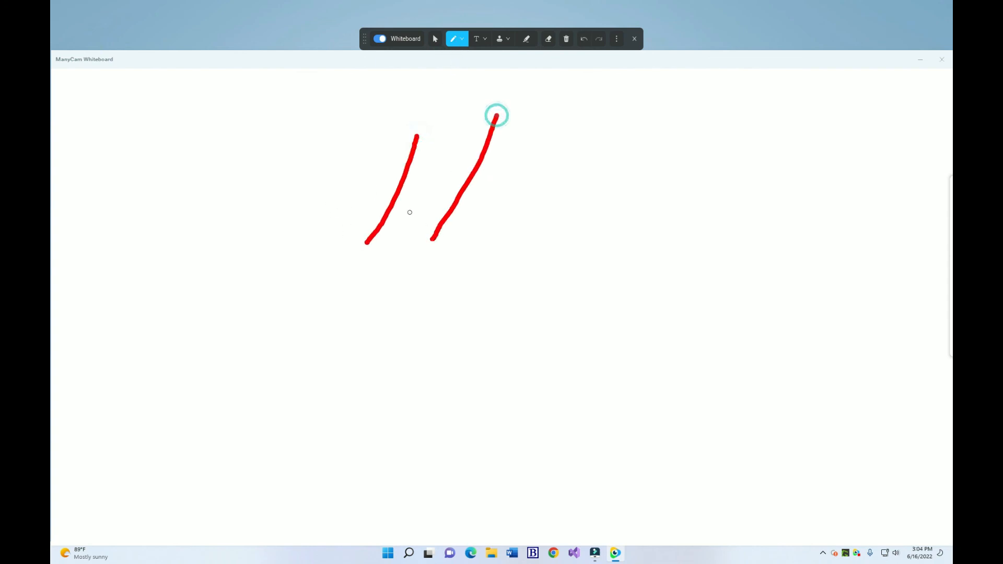
left_click_drag(368, 181, 549, 183)
left_click_drag(360, 218, 536, 229)
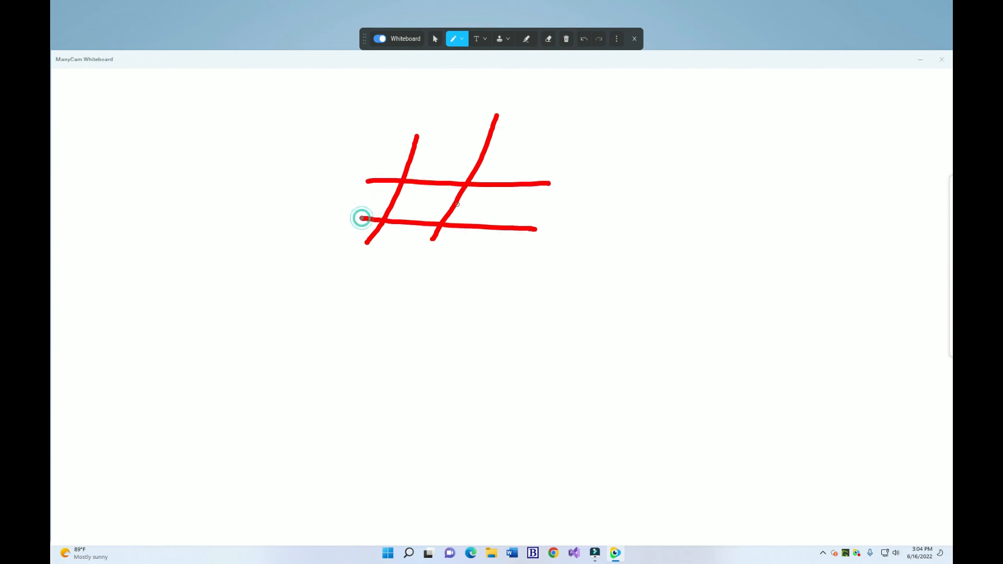
left_click(384, 163)
mouse_move(387, 166)
left_mouse_down()
mouse_move(393, 155)
mouse_move(405, 166)
left_mouse_up()
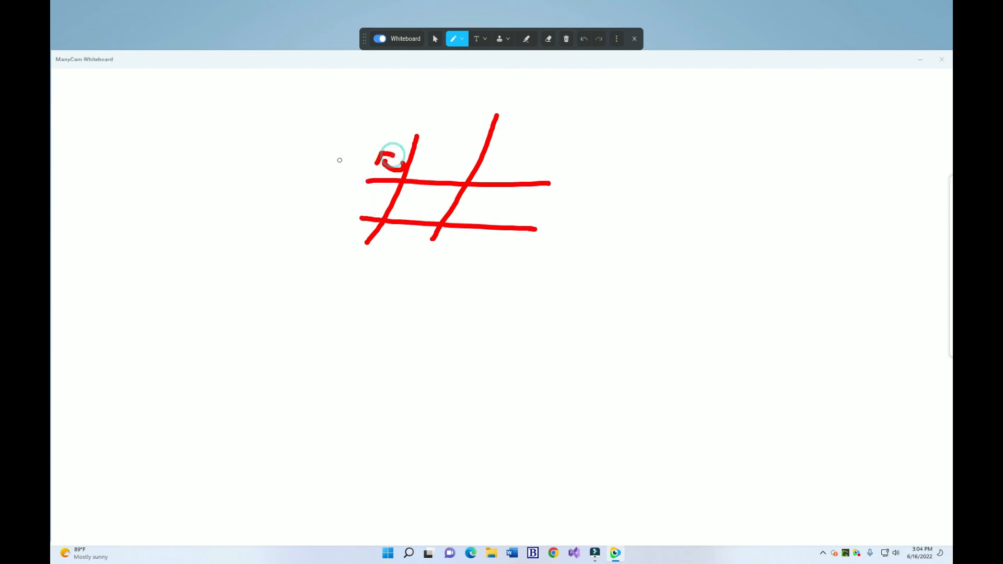
Examine the whiteboard's open and save file options and its opacity setting.
left_click(617, 41)
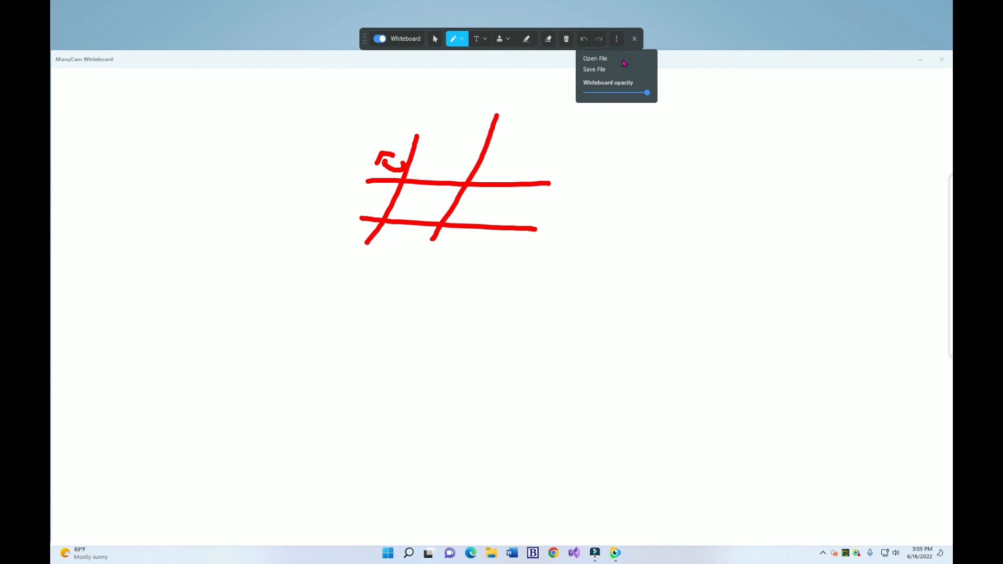
mouse_move(648, 96)
left_mouse_down()
mouse_move(617, 97)
mouse_move(652, 102)
left_mouse_up()
Clear the drawing from the whiteboard and switch the whiteboard off.
left_click(567, 40)
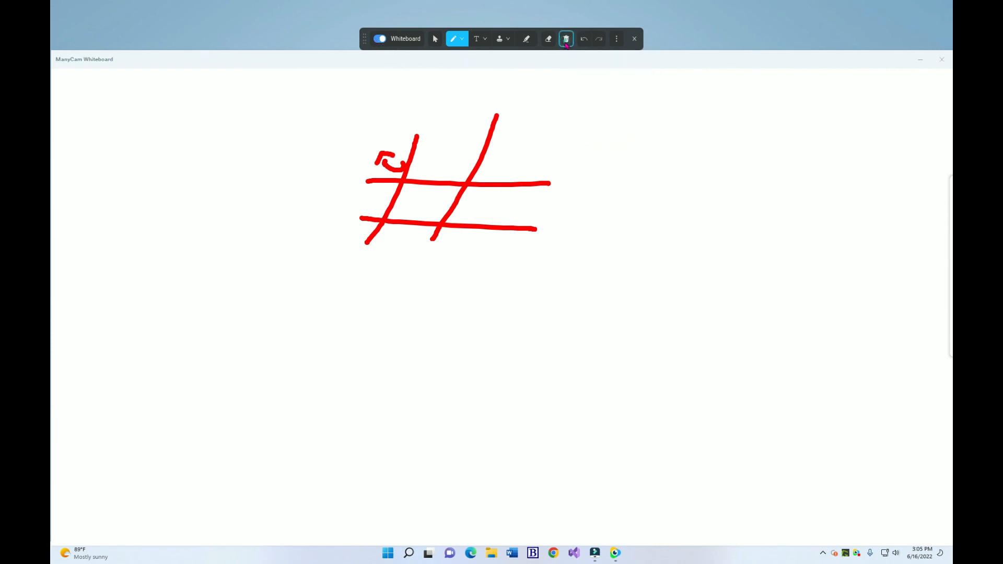
left_click(566, 40)
left_click(379, 39)
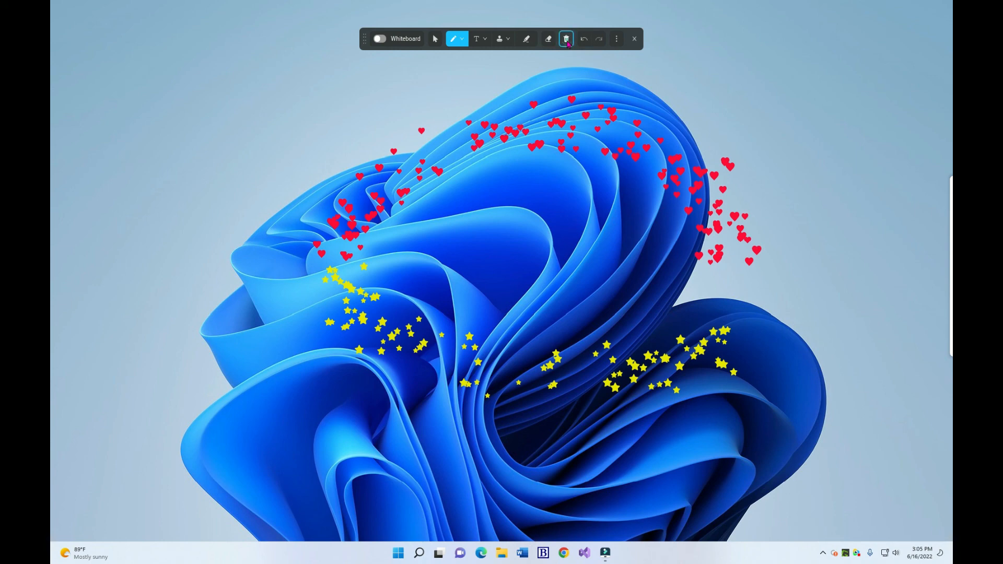
Clear all heart and star stamps from the desktop, return to the selection pointer and close the drawing tools.
left_click(566, 41)
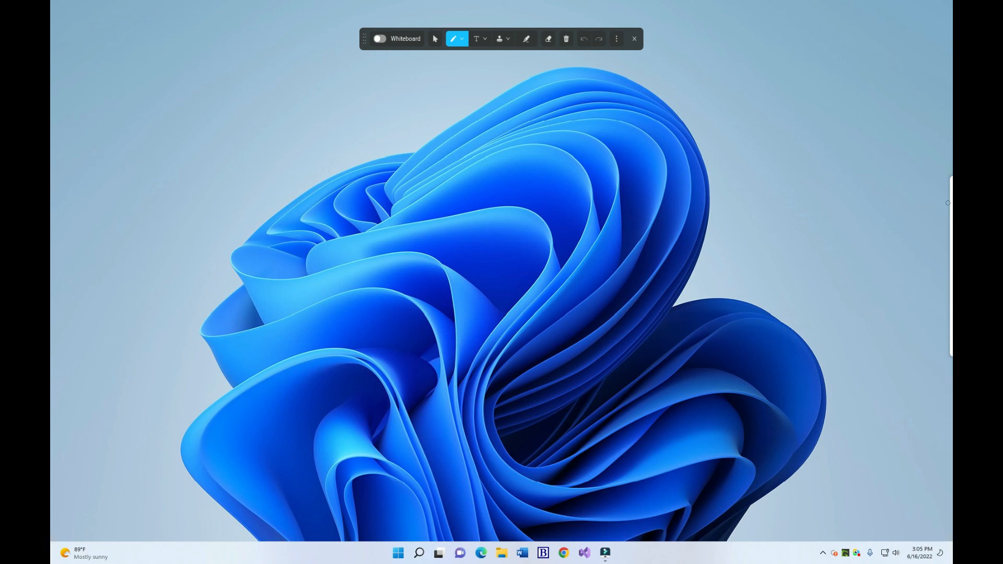
left_click(434, 40)
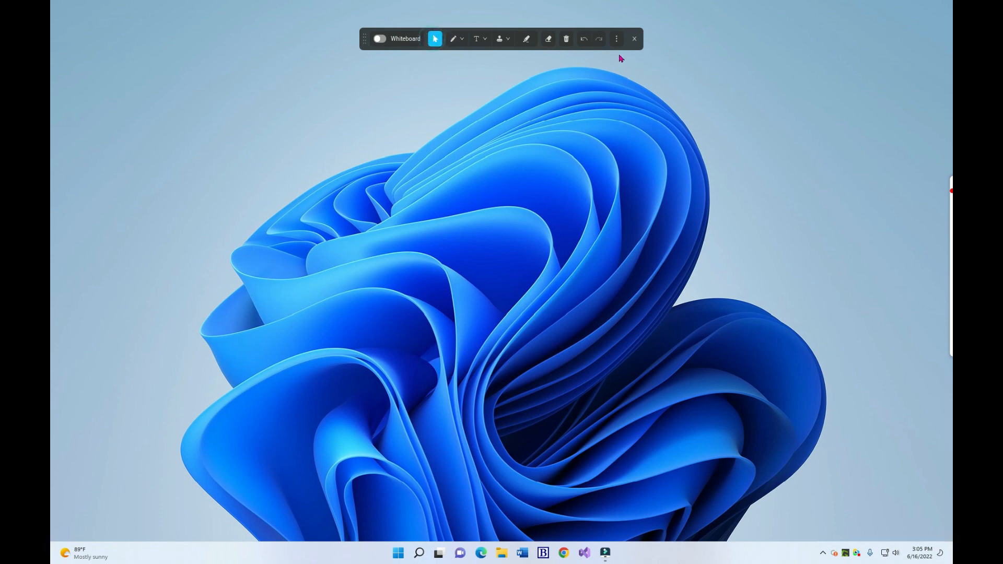
left_click(635, 40)
Restore the full main window from the floating toolbar and start playing the Happy Mandolin music source.
mouse_move(951, 227)
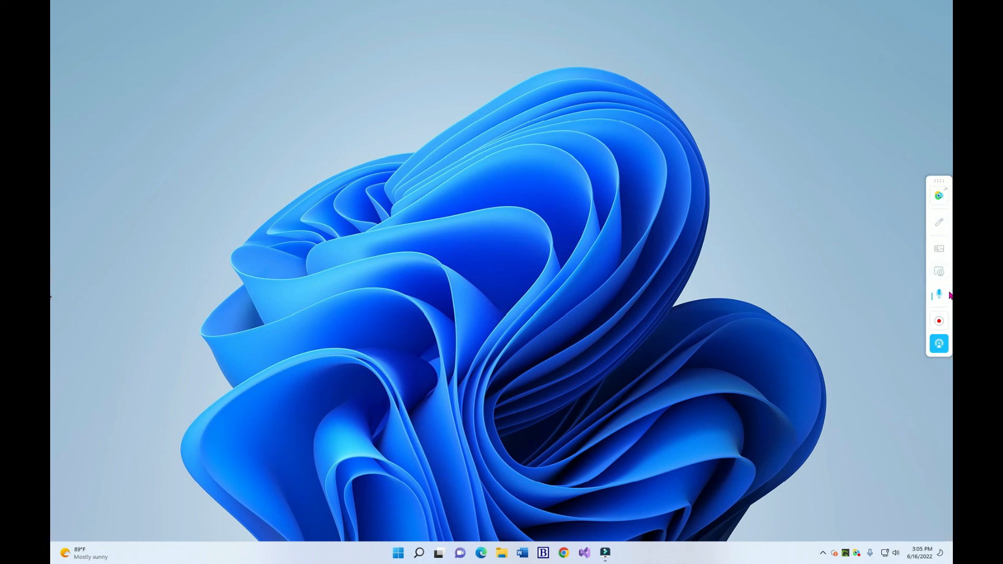
left_click(939, 196)
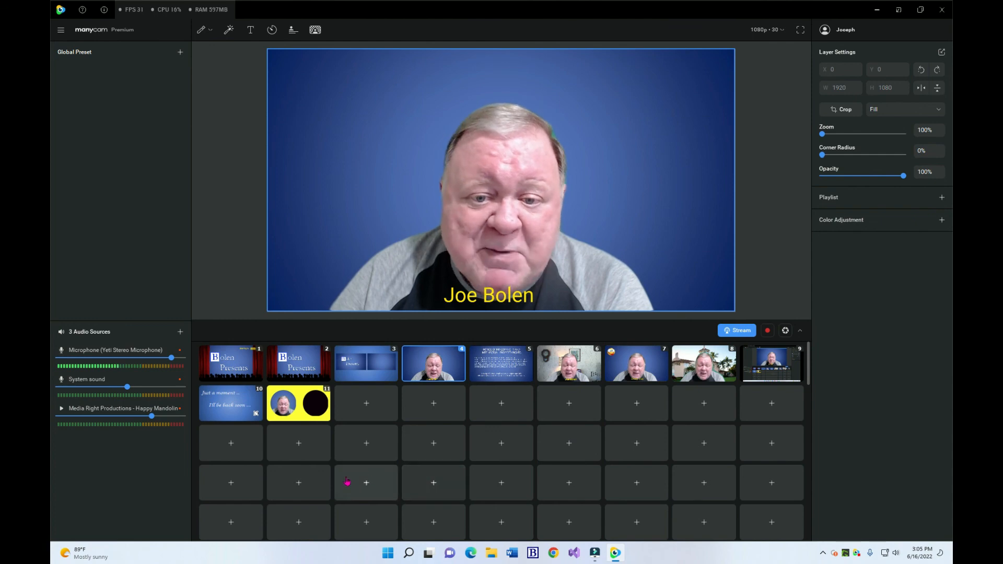
mouse_move(156, 413)
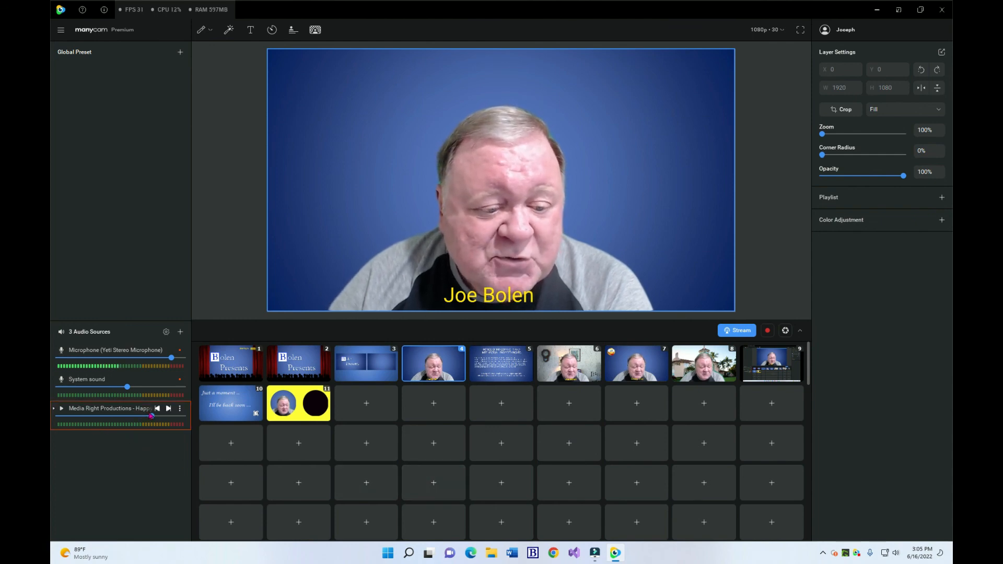
left_click(157, 410)
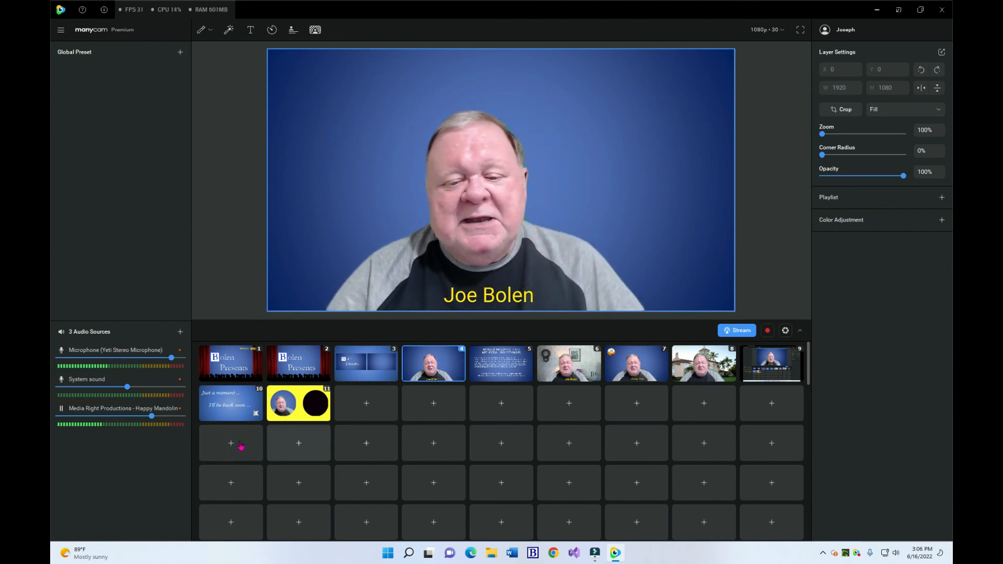
Make the copyright notice preset 5 live with a transition.
mouse_move(505, 358)
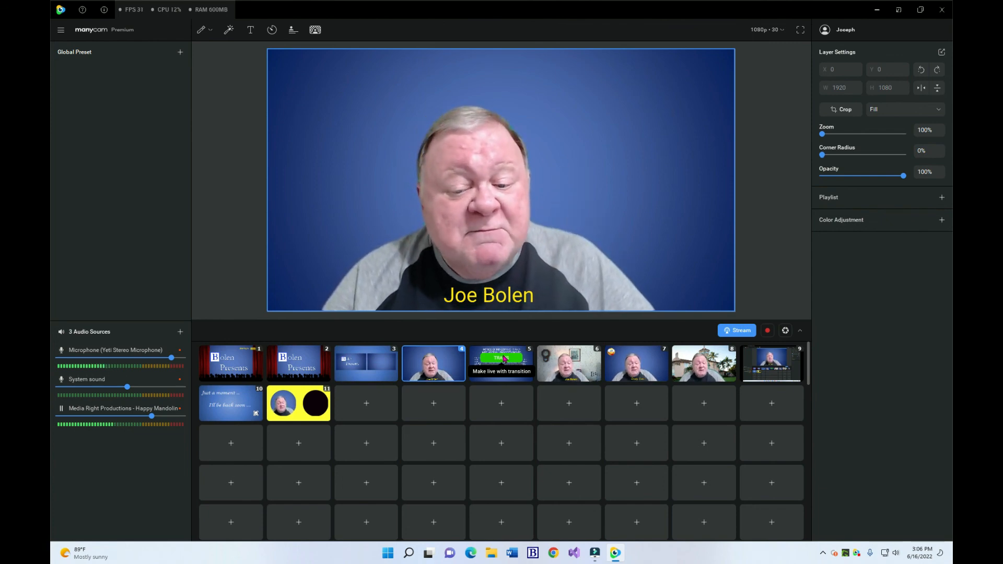
left_click(505, 358)
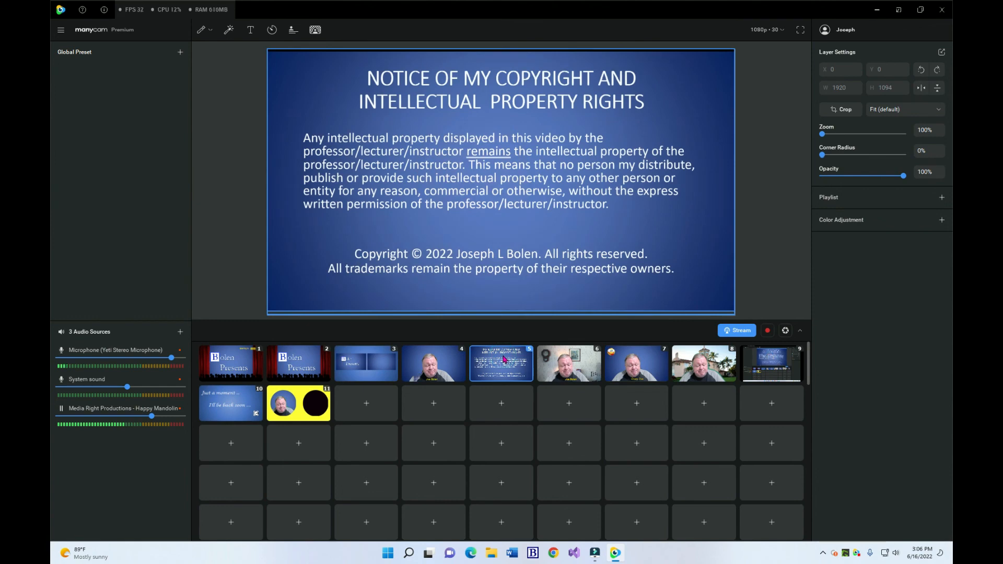